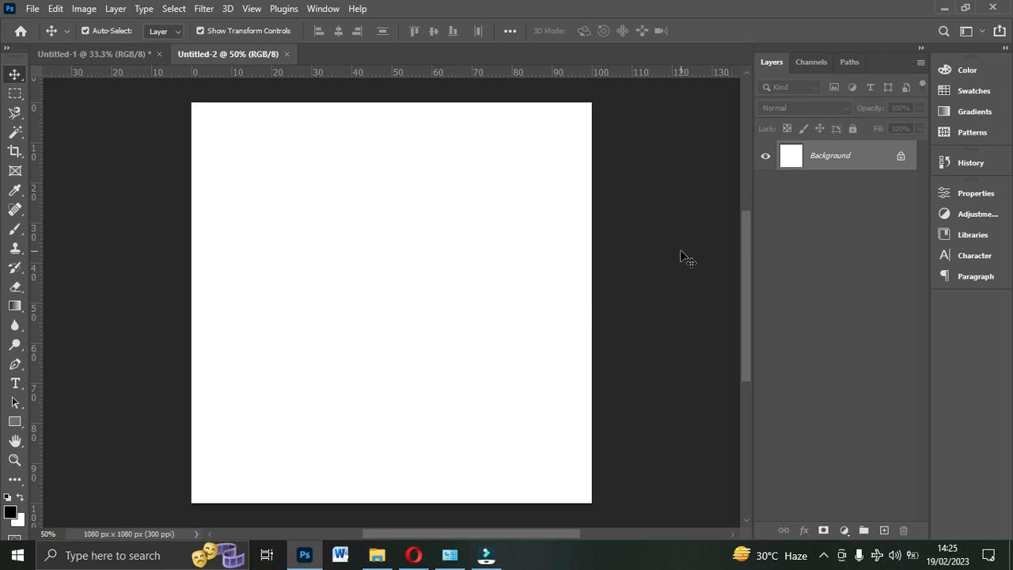
Add a Solid Color fill layer in dark crimson, hex 84022a, above the Background.
scroll(681, 251, "up", 1)
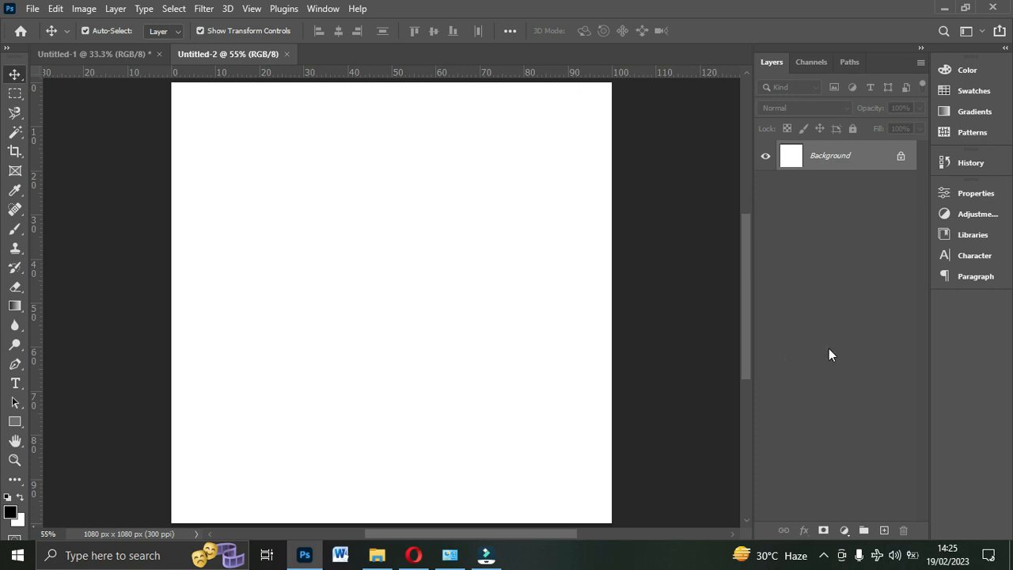
left_click(845, 531)
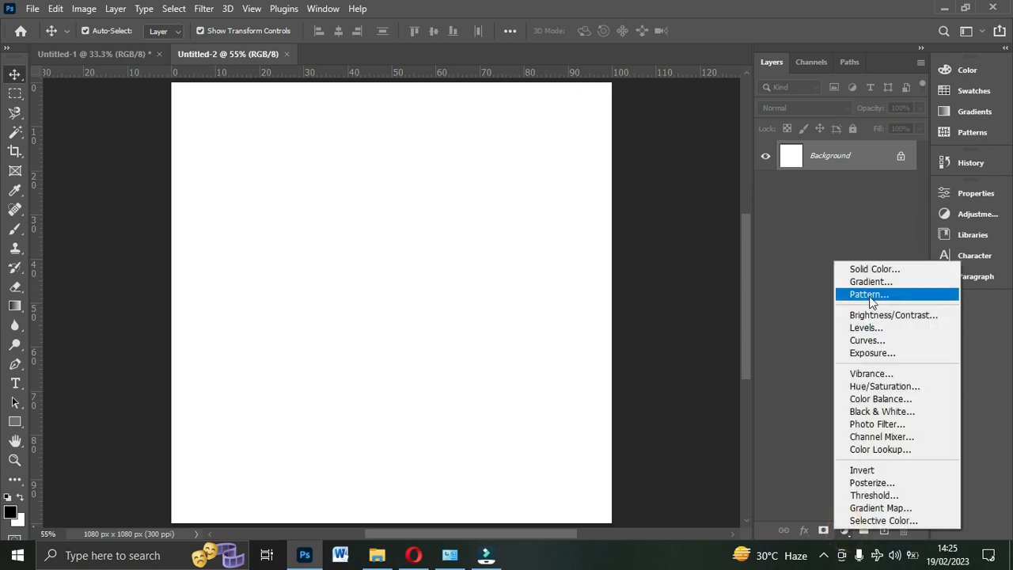
left_click(865, 271)
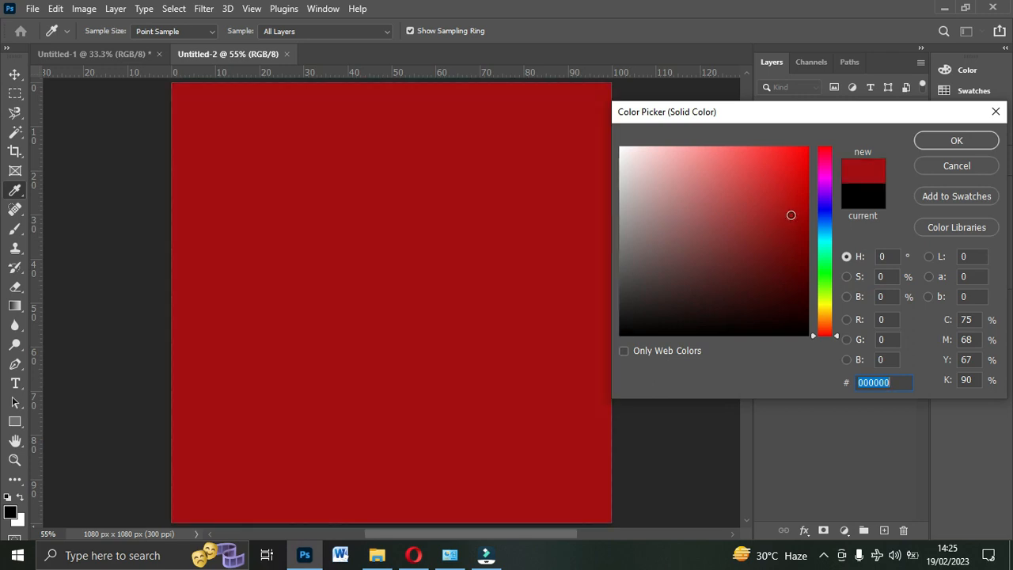
left_click(790, 215)
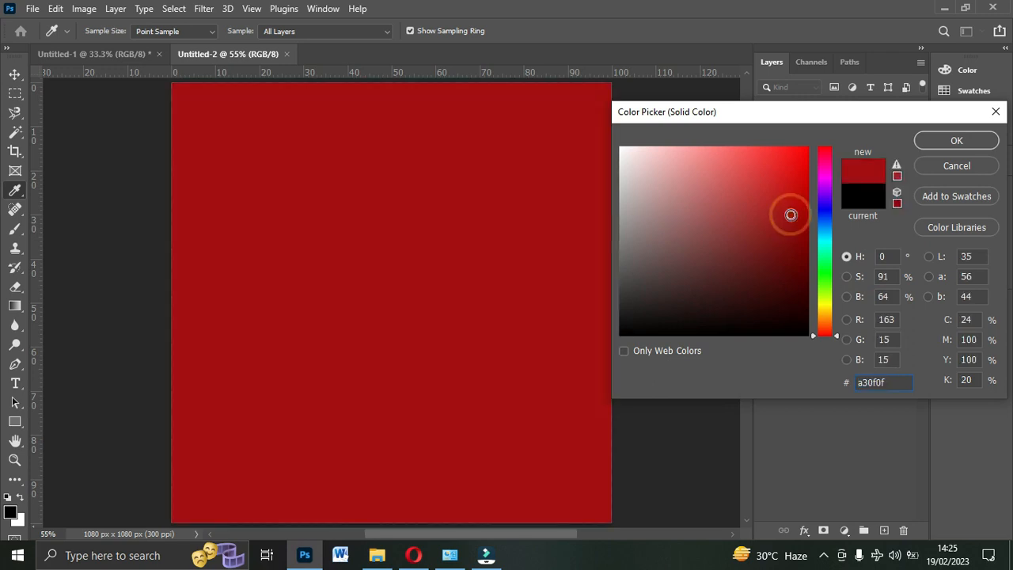
left_click(823, 217)
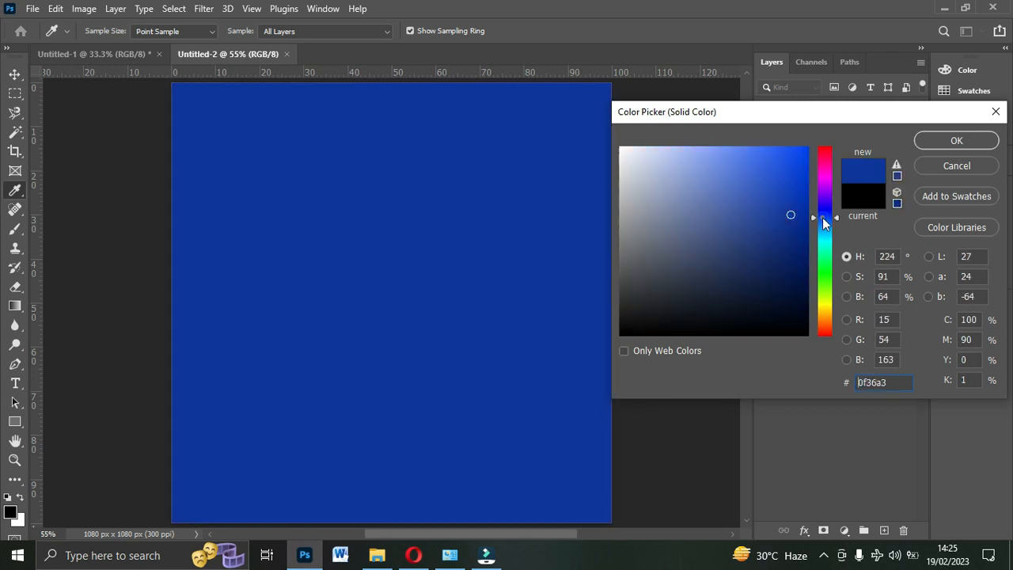
left_click(804, 237)
left_click_drag(815, 190, 820, 162)
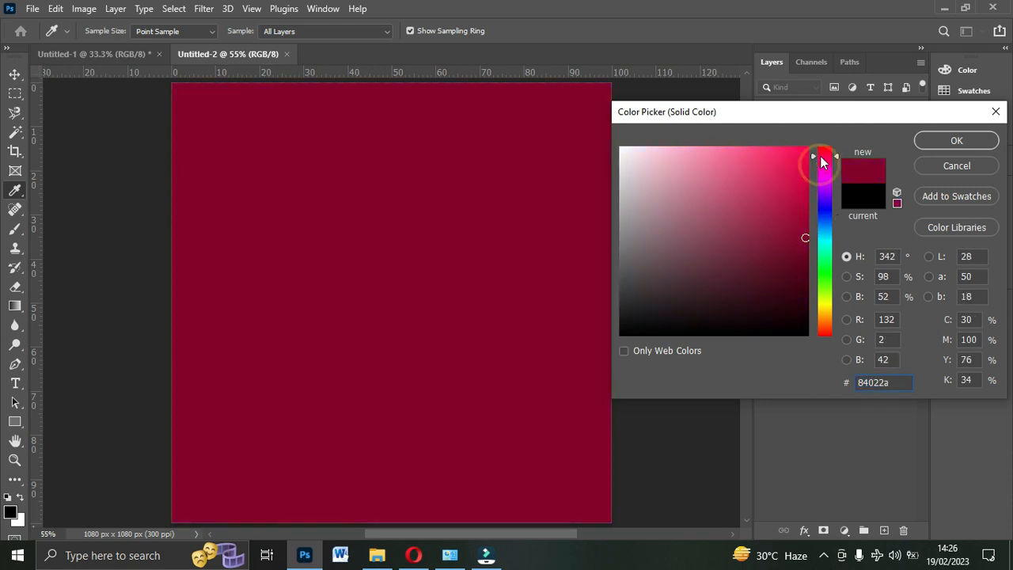
left_click(943, 140)
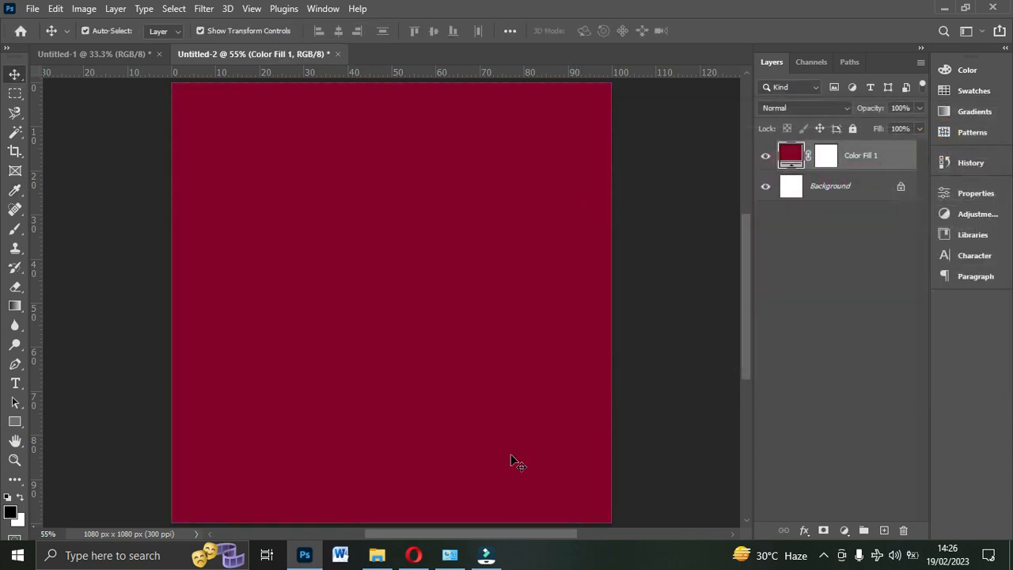
Switch to File Explorer and place the knights image 34ee640a353909e627cac61cadac44cd from Backgrounds1 > CHURCH into the Untitled-2 document in Photoshop.
left_click(375, 554)
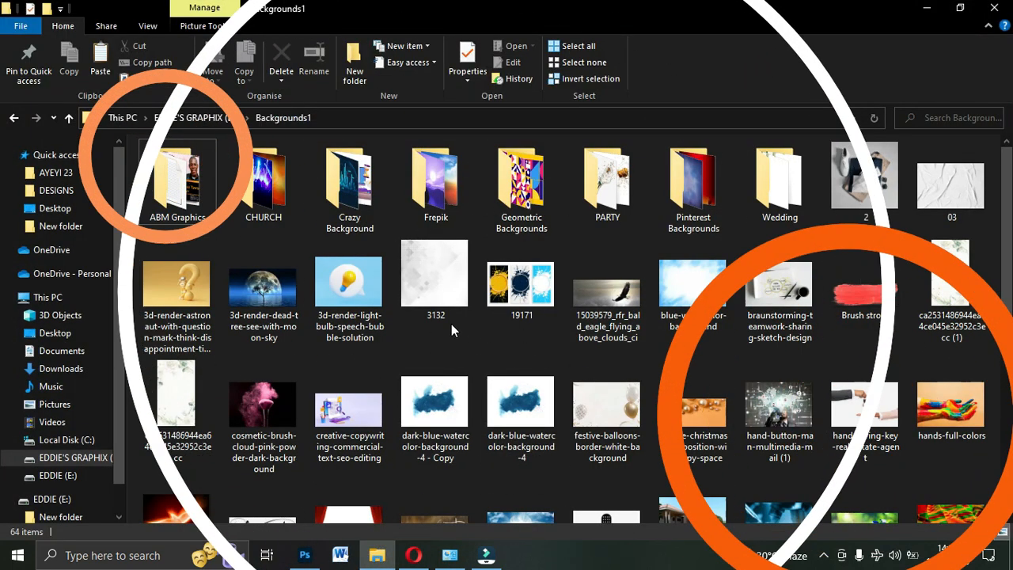
scroll(631, 323, "down", 5)
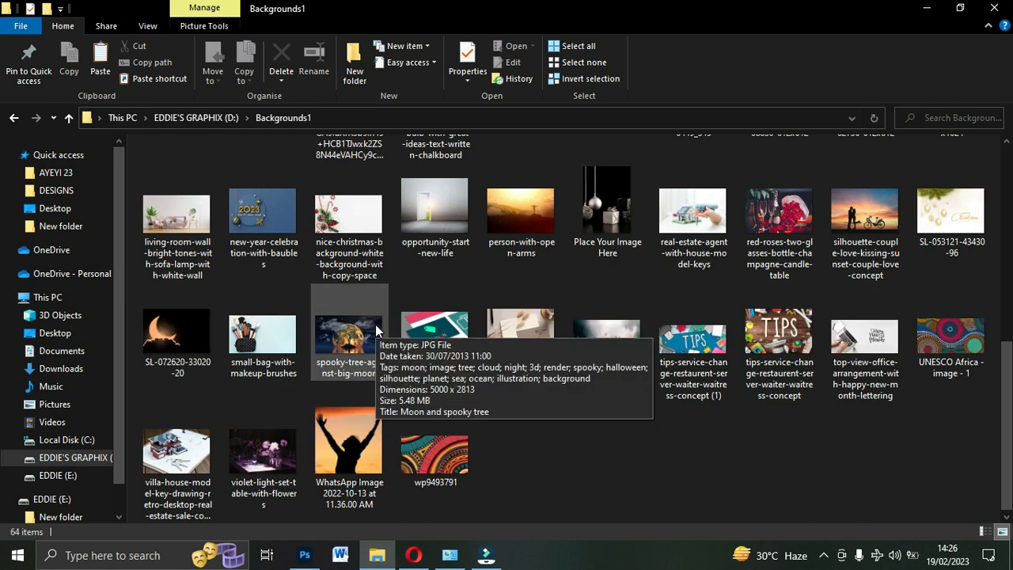
scroll(375, 324, "up", 5)
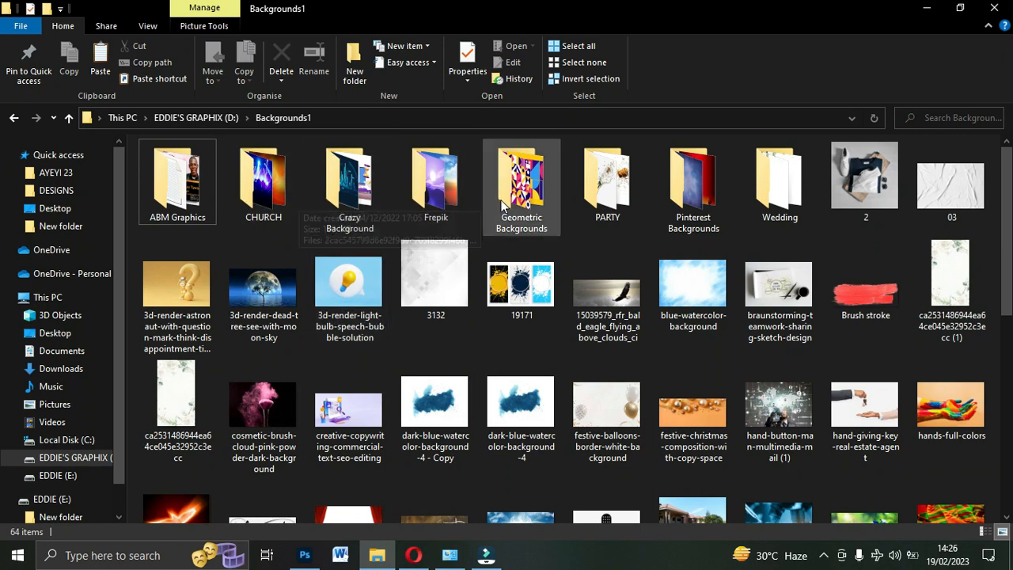
double_click(267, 193)
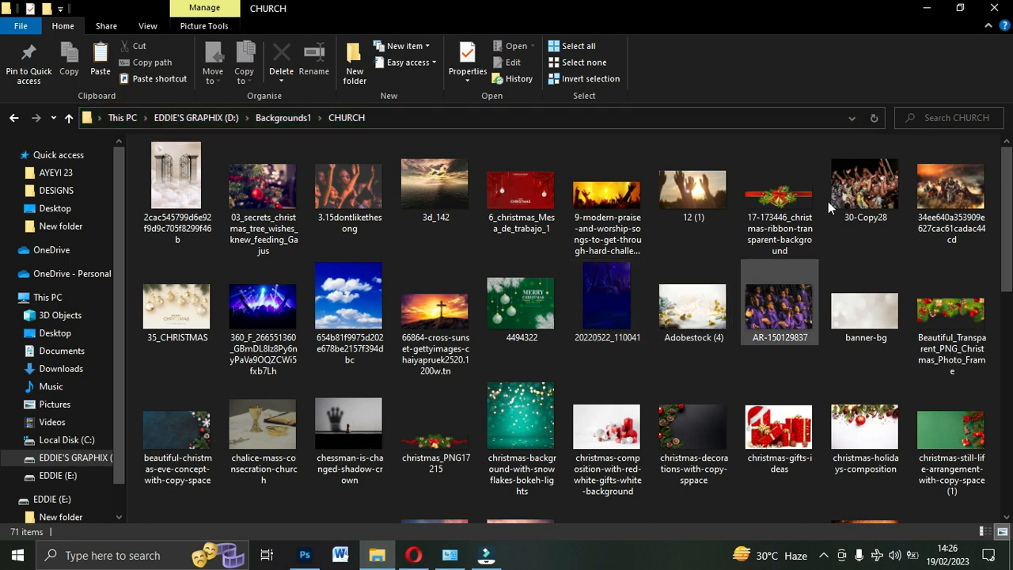
left_click(865, 193)
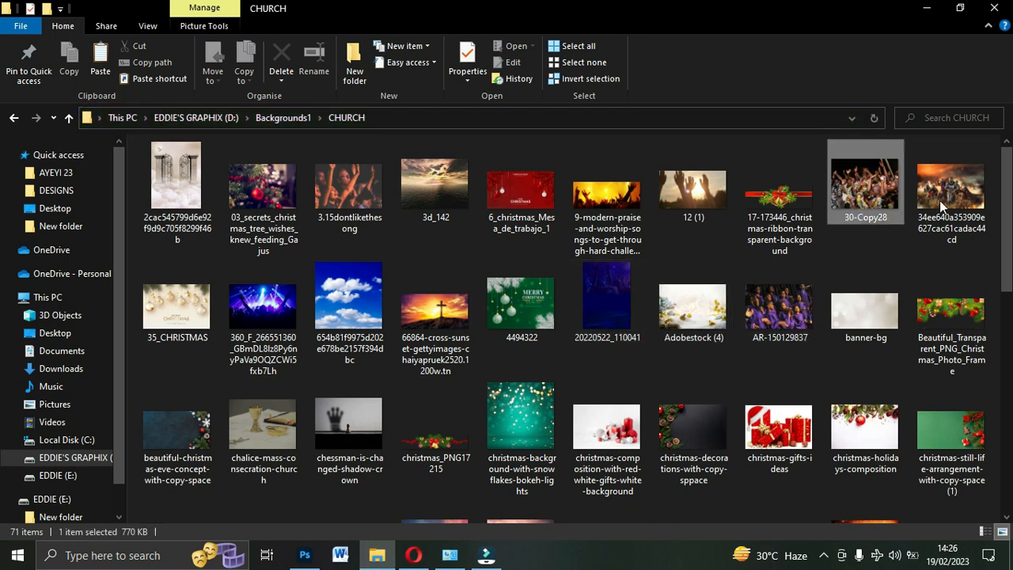
left_click_drag(939, 201, 408, 298)
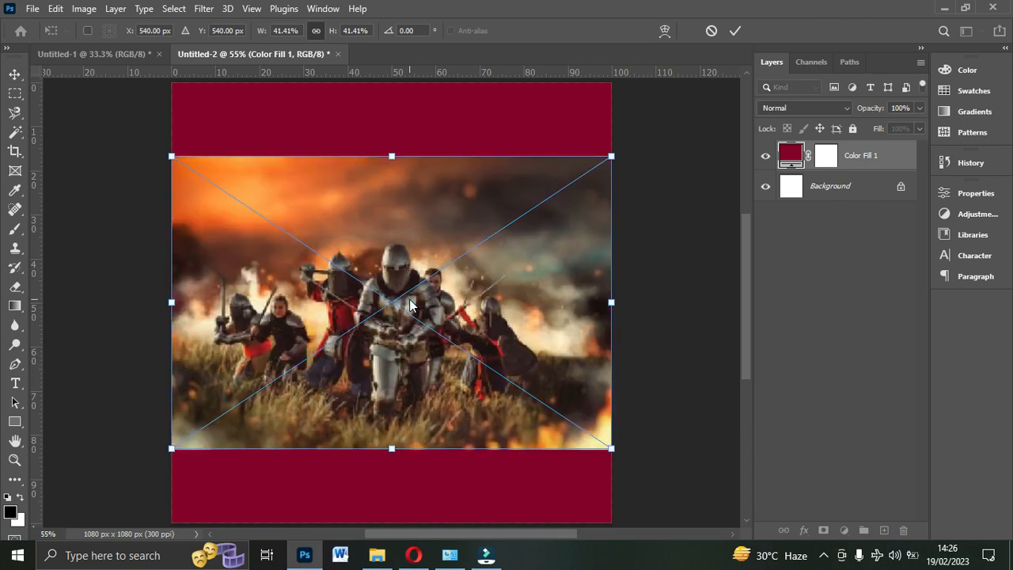
key("Return")
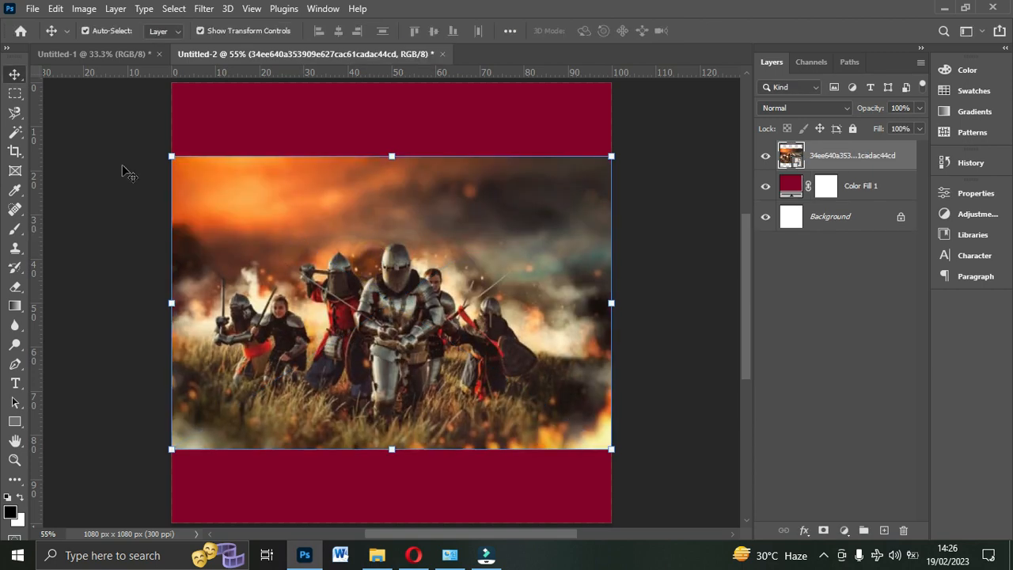
left_click(24, 8)
key("Right")
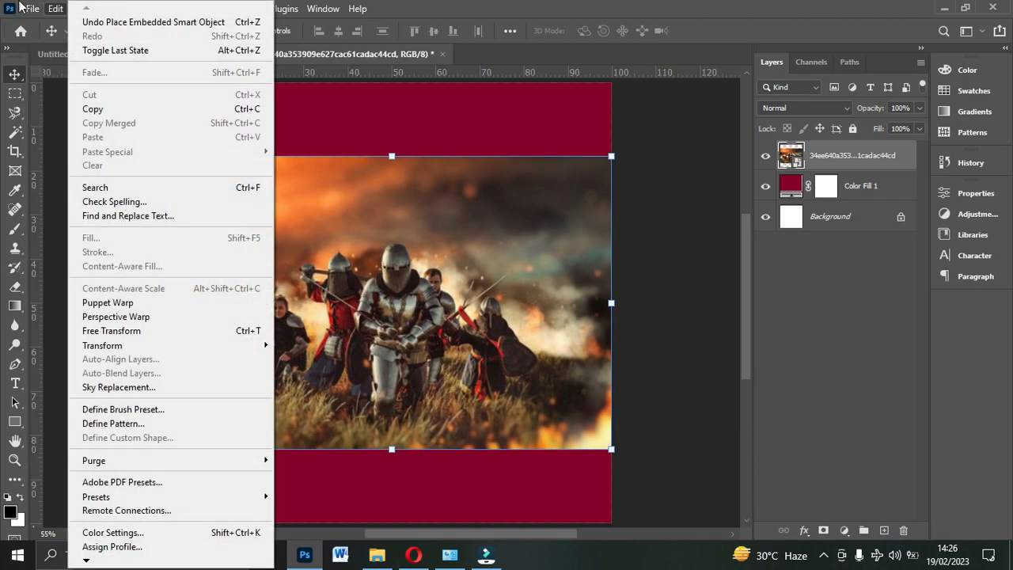
mouse_move(26, 11)
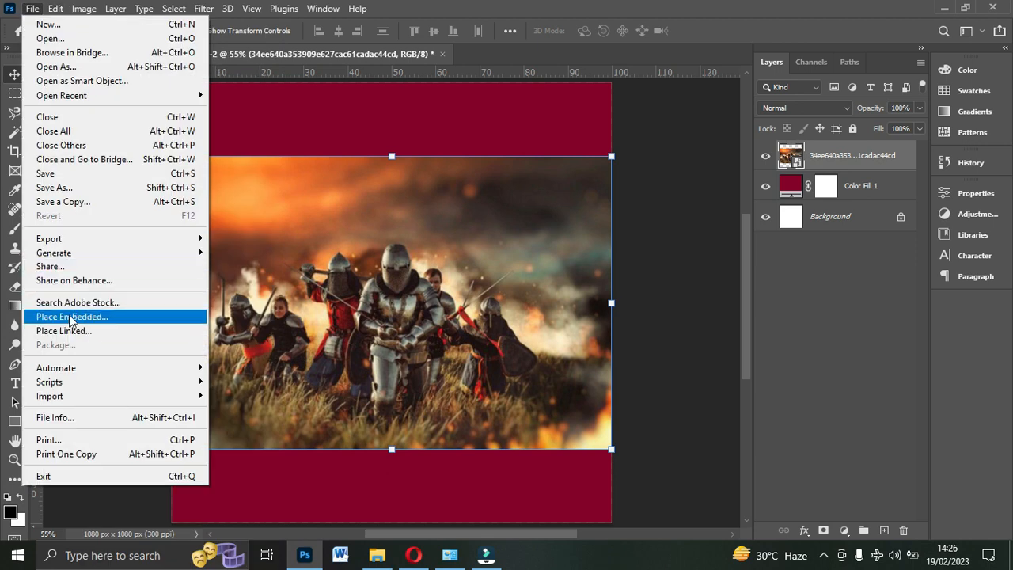
left_click(385, 338)
left_click(376, 555)
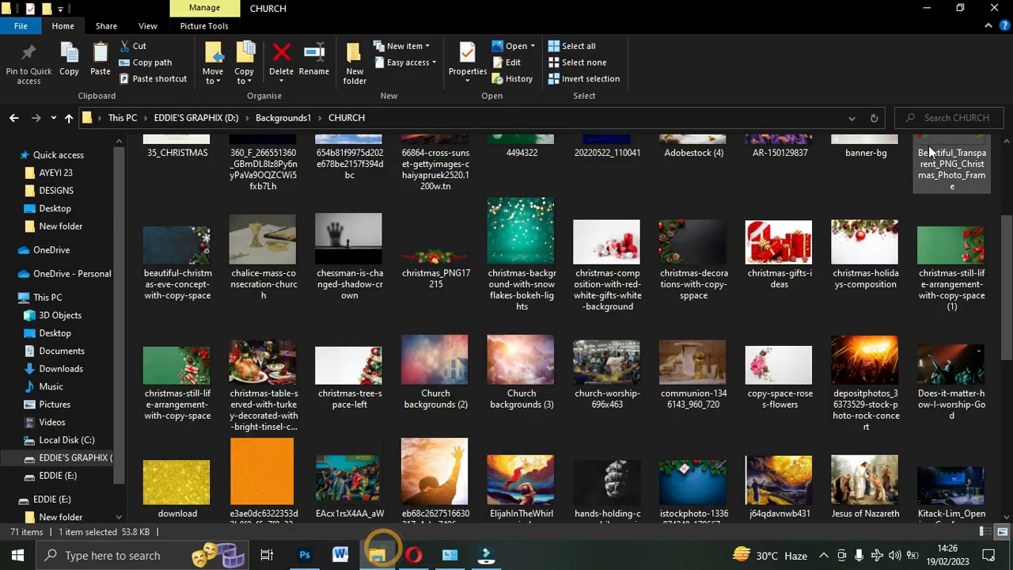
scroll(945, 186, "up", 2)
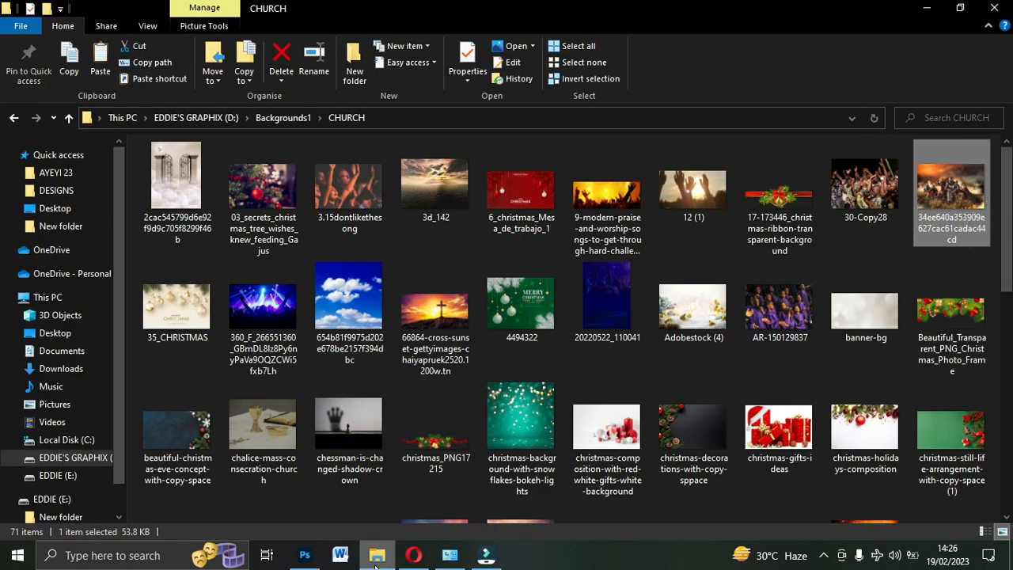
left_click(304, 555)
Move the knights image up to the canvas's upper edge and set its blend mode to Luminosity.
left_click_drag(399, 248, 400, 173)
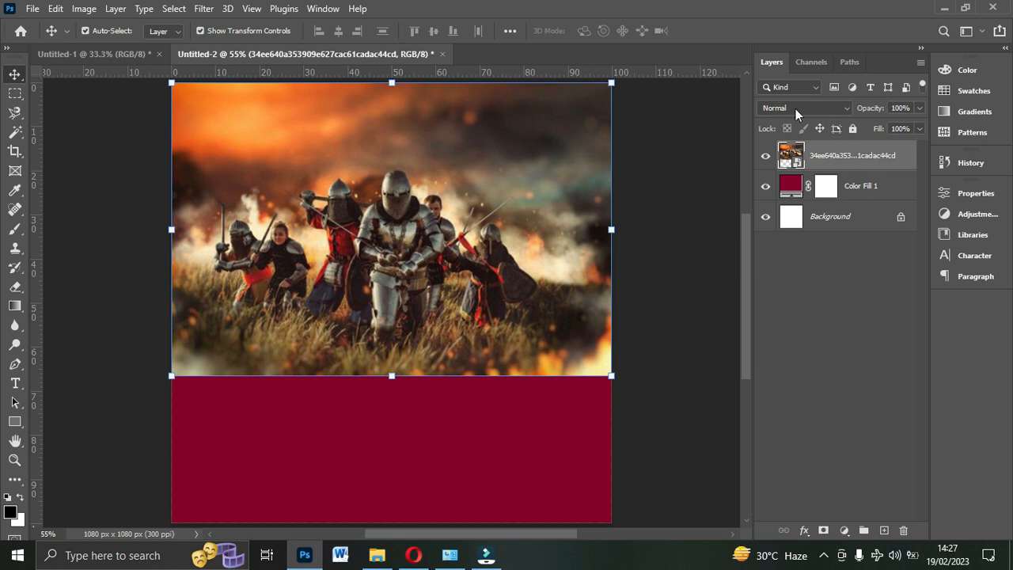
left_click(848, 111)
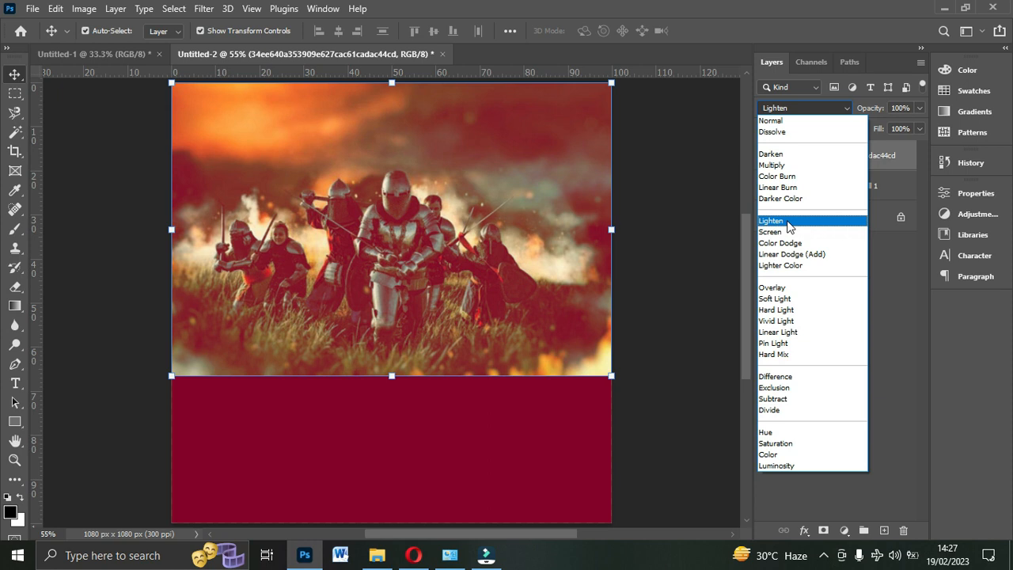
left_click(714, 212)
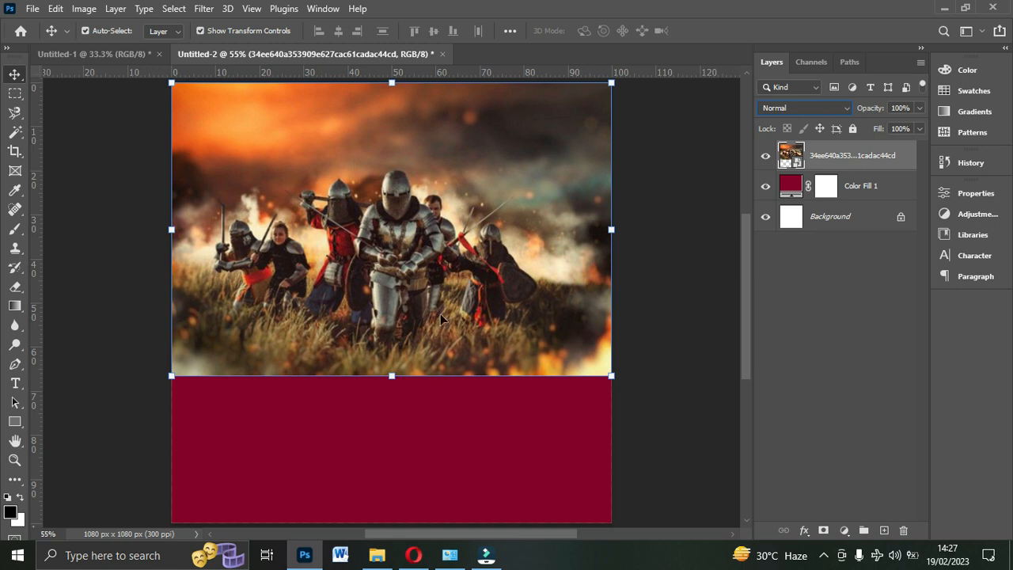
left_click(791, 107)
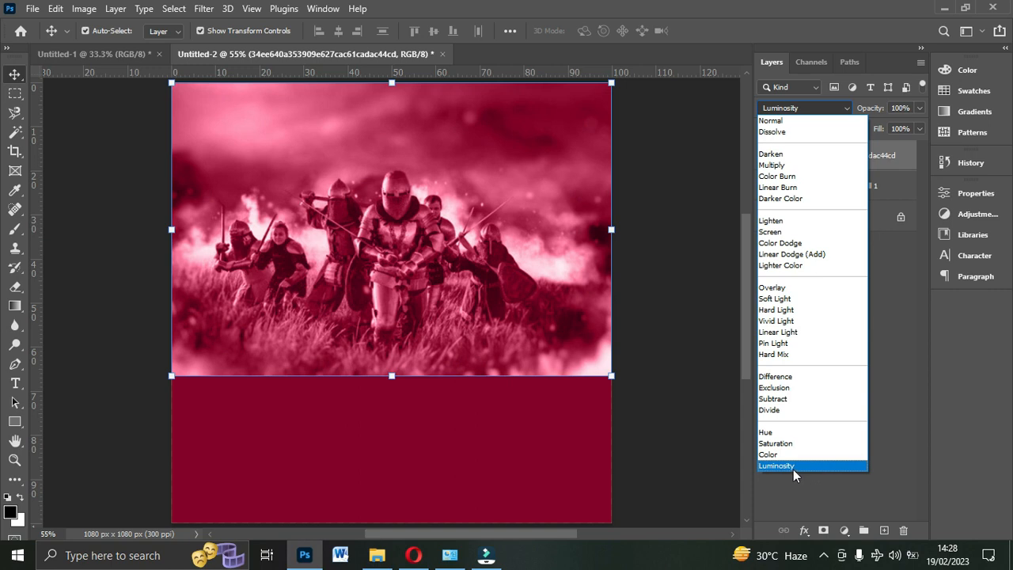
left_click(793, 469)
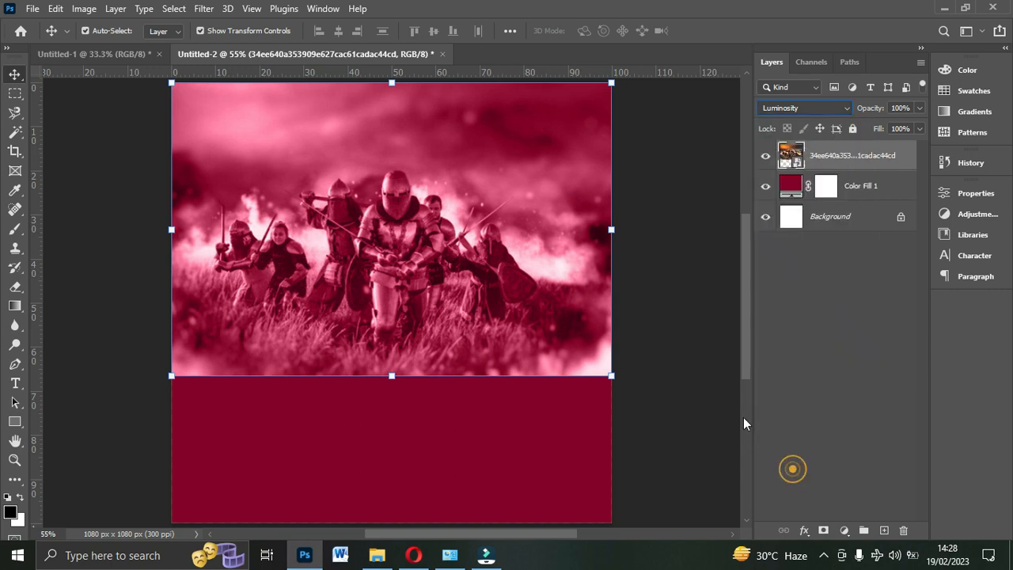
Rasterize the knights image layer.
right_click(844, 163)
right_click(870, 158)
left_click(902, 152)
left_click(836, 111)
left_click(836, 111)
right_click(845, 158)
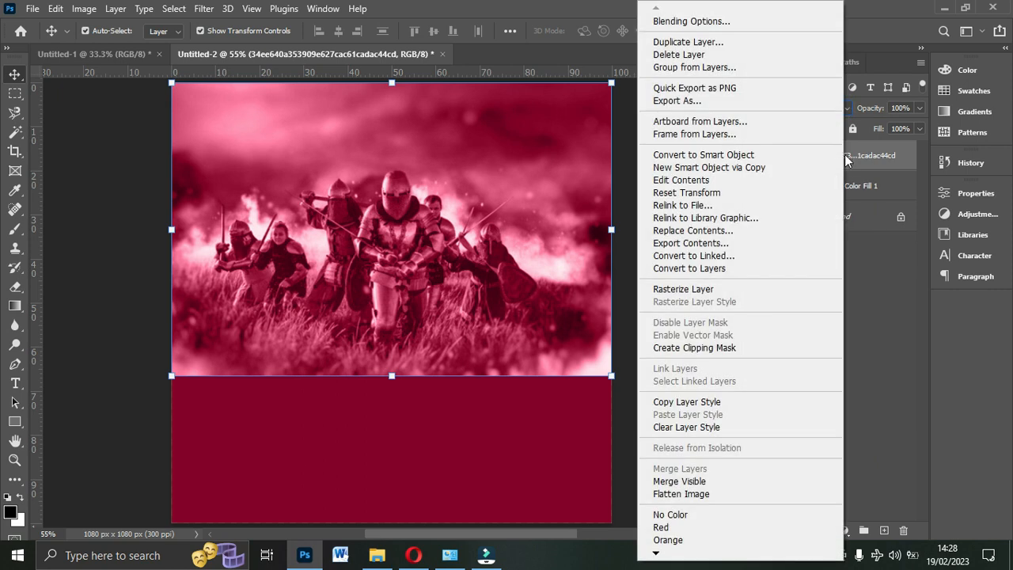
left_click(703, 290)
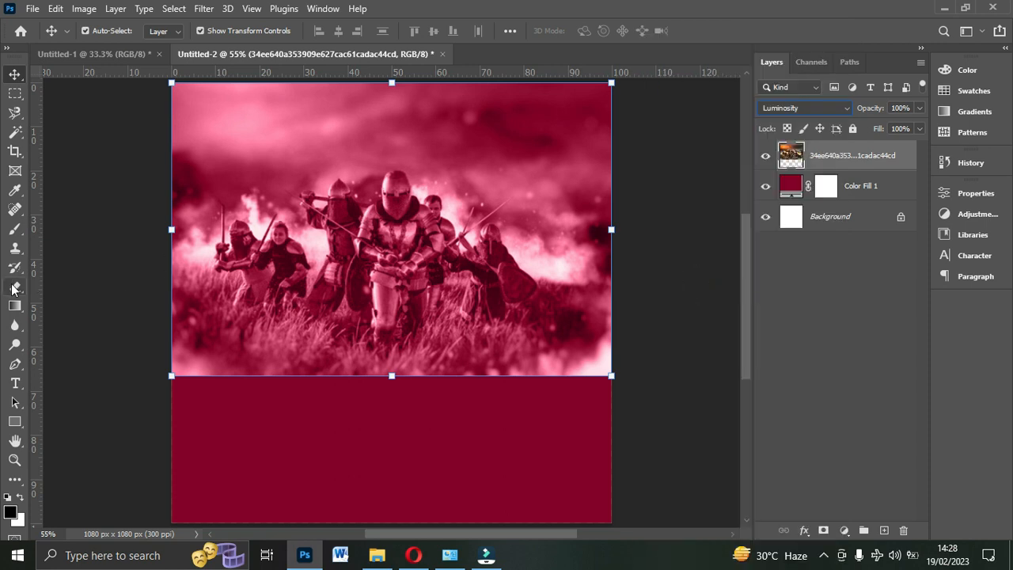
Set up the Eraser tool with the Soft Round brush at 900 px and 0% hardness.
left_click(14, 288)
right_click(13, 286)
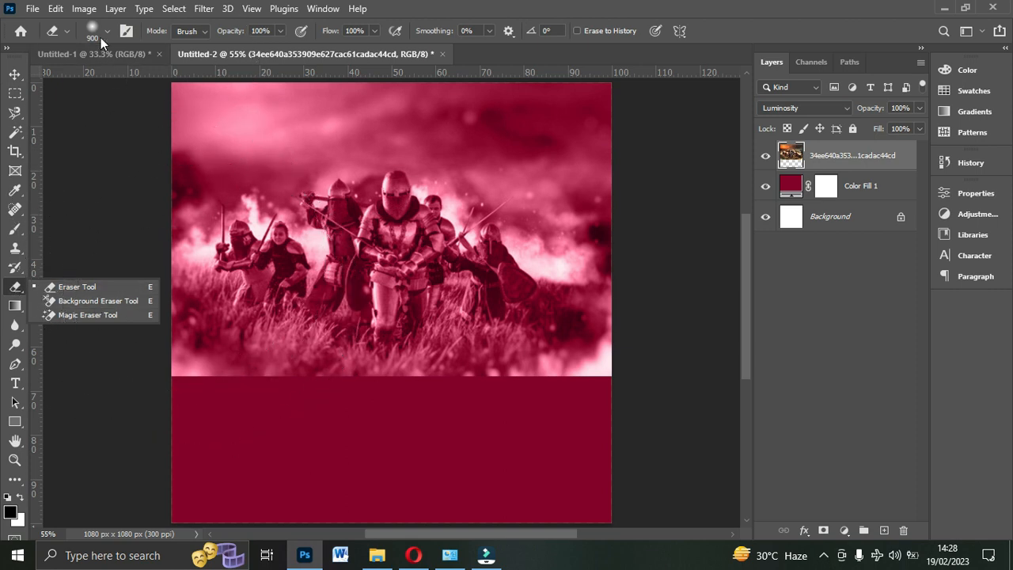
left_click(76, 286)
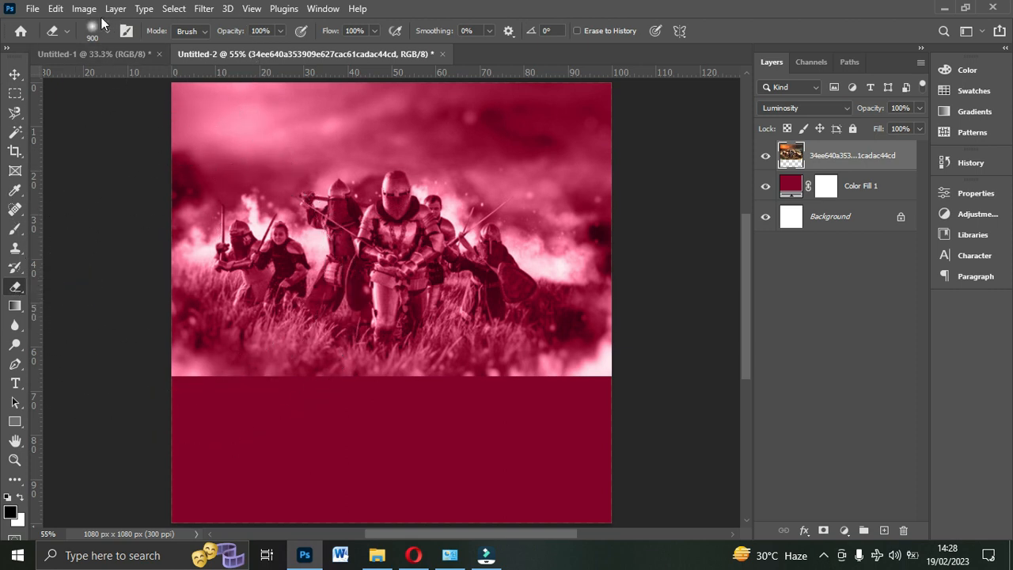
left_click(67, 31)
left_click(67, 31)
left_click(106, 30)
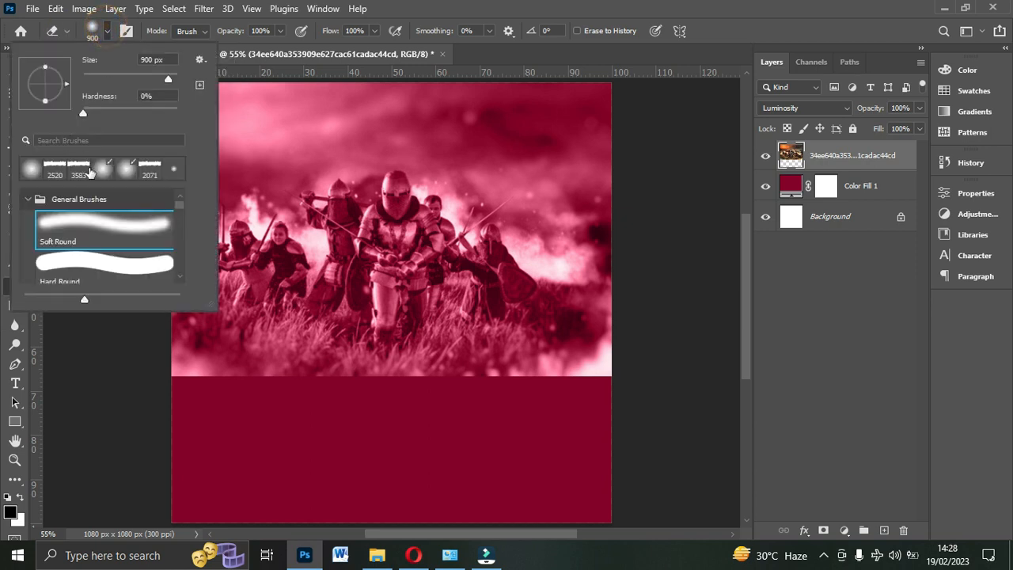
left_click(30, 200)
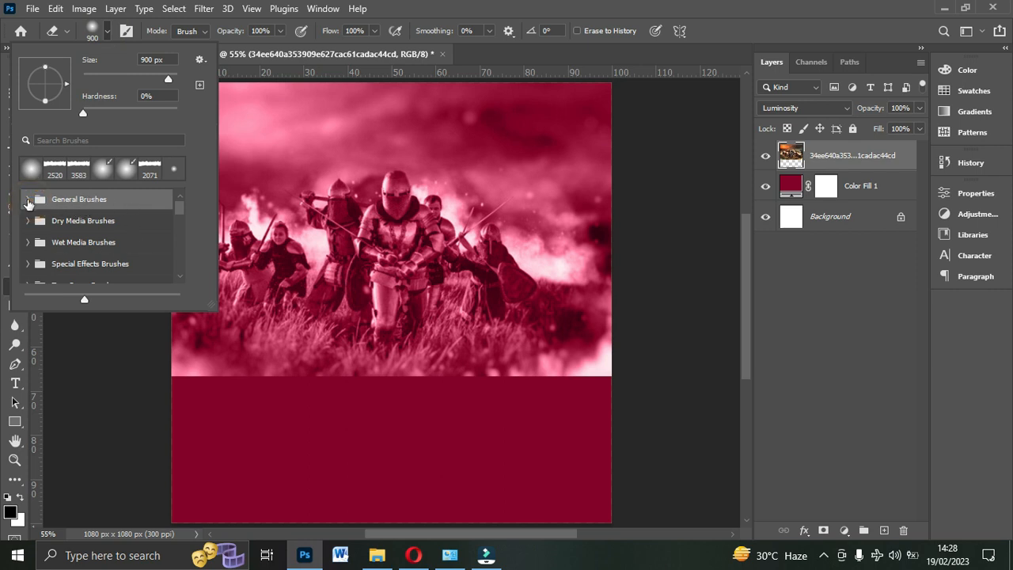
left_click(28, 199)
left_click(79, 228)
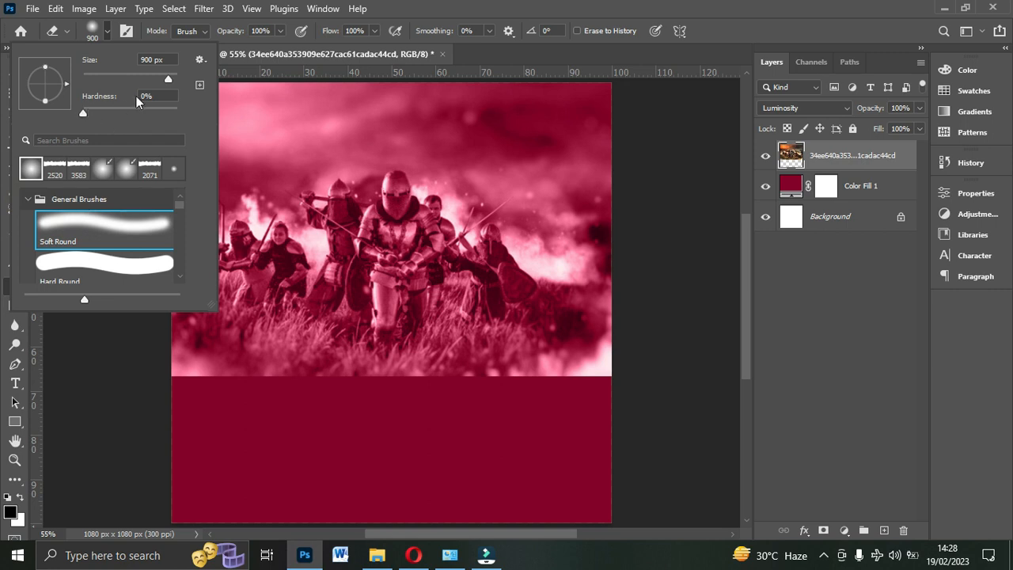
left_click(161, 97)
left_click(168, 59)
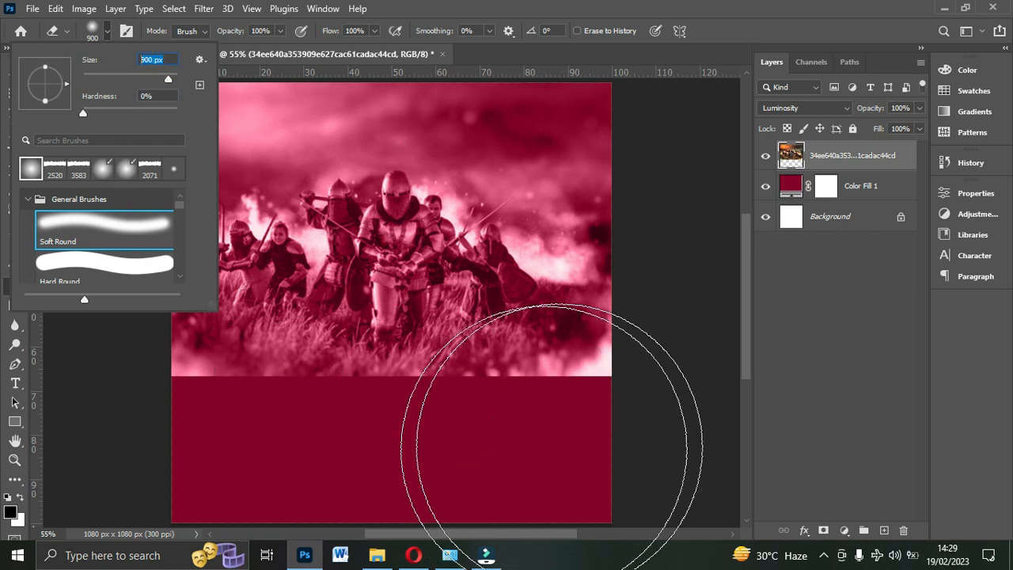
Erase the lower part of the knights image with broad soft strokes so it fades into the crimson fill.
left_click(587, 445)
mouse_move(588, 445)
left_mouse_down()
mouse_move(343, 473)
mouse_move(198, 463)
mouse_move(214, 473)
mouse_move(533, 443)
mouse_move(668, 414)
left_mouse_up()
mouse_move(621, 451)
left_mouse_down()
mouse_move(357, 449)
mouse_move(265, 427)
mouse_move(423, 421)
left_mouse_up()
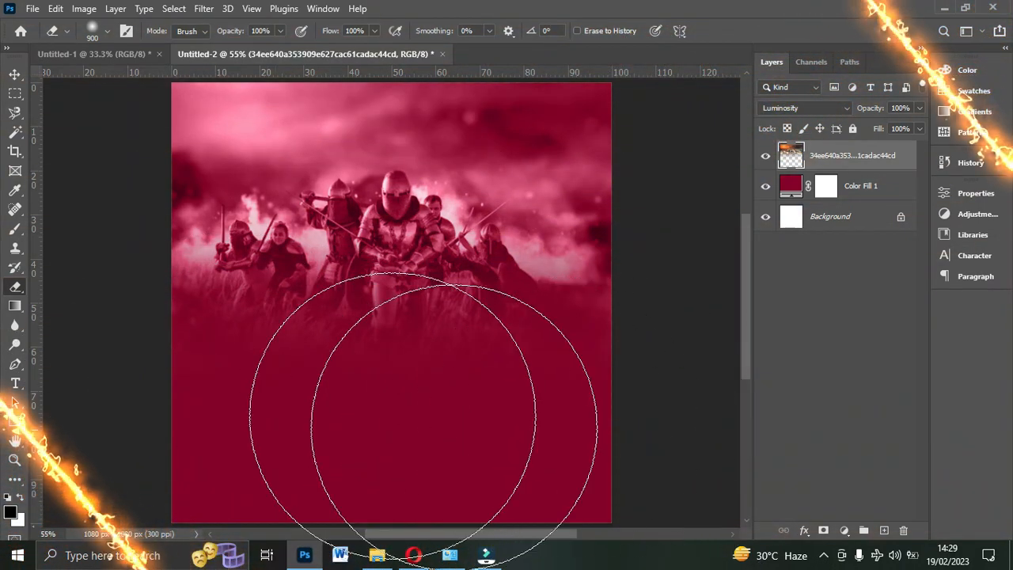
Move the faded knights image up and left, partly off the canvas, leaving a strip of crimson along the right edge.
left_click(15, 75)
left_click_drag(338, 228, 340, 200)
left_click_drag(419, 231, 335, 207)
scroll(416, 196, "up", 2)
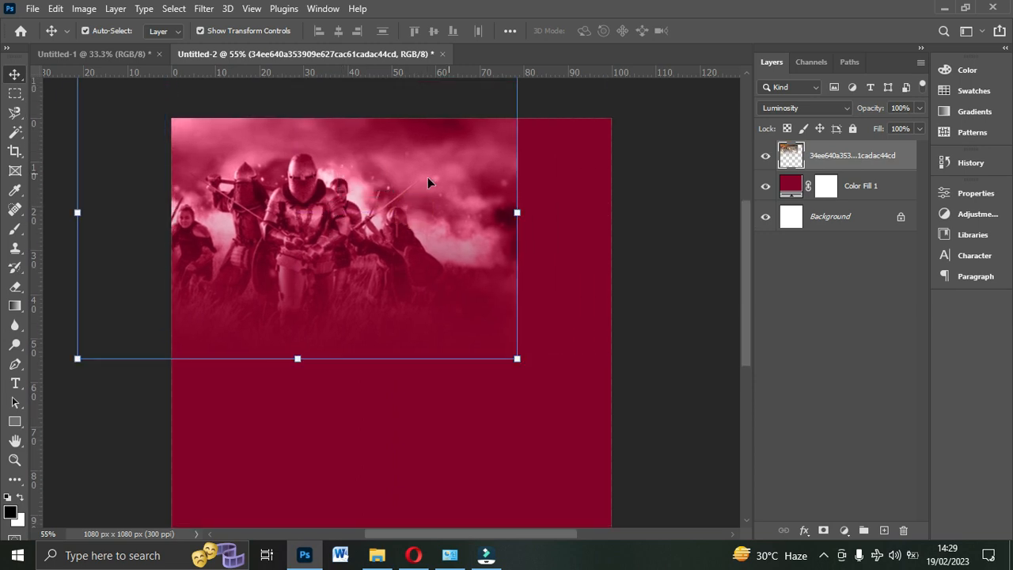
Erase the right edge of the knights image with the 900 px soft Eraser so it fades into the crimson fill.
left_click(642, 199)
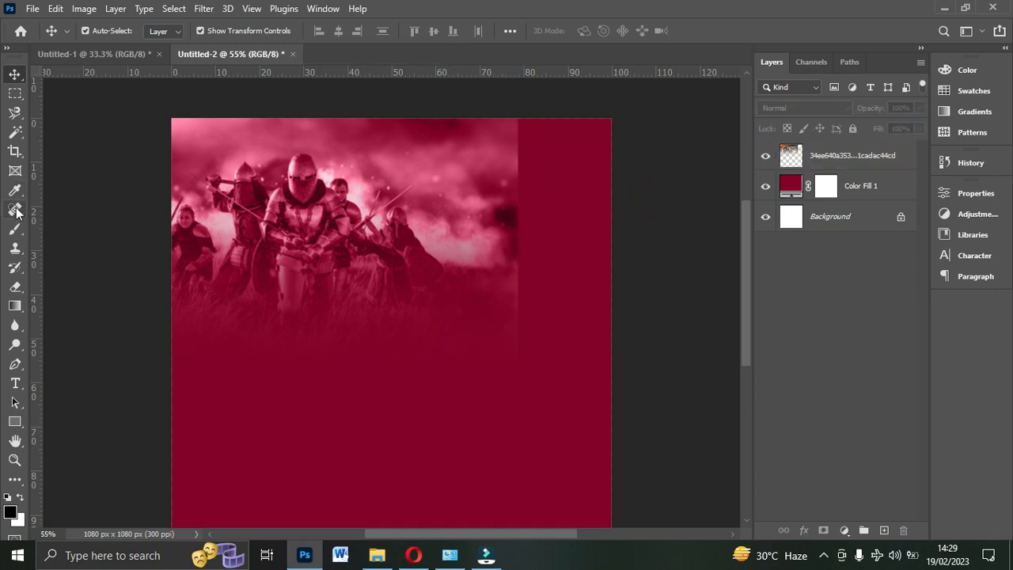
left_click(15, 286)
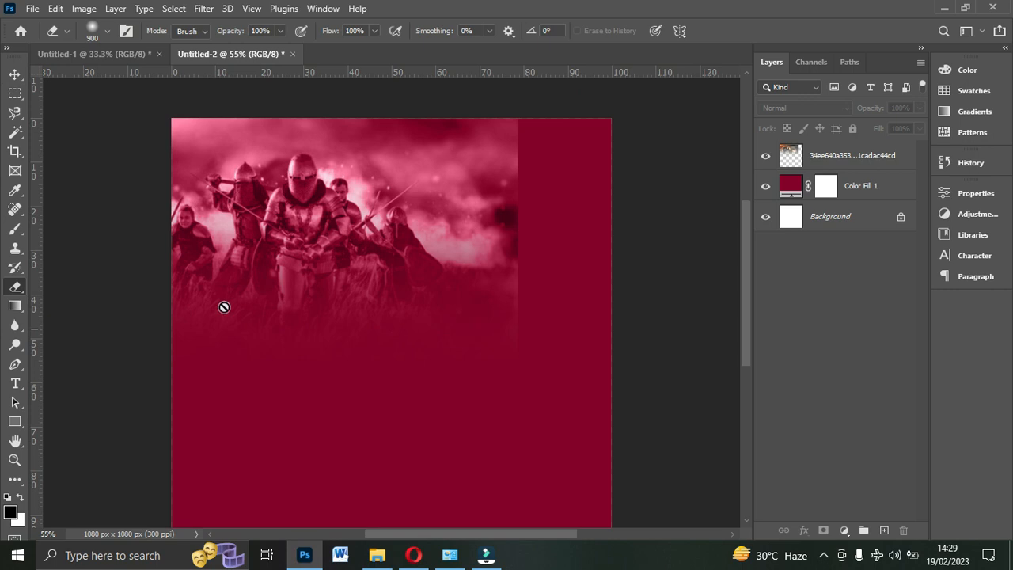
left_click(820, 162)
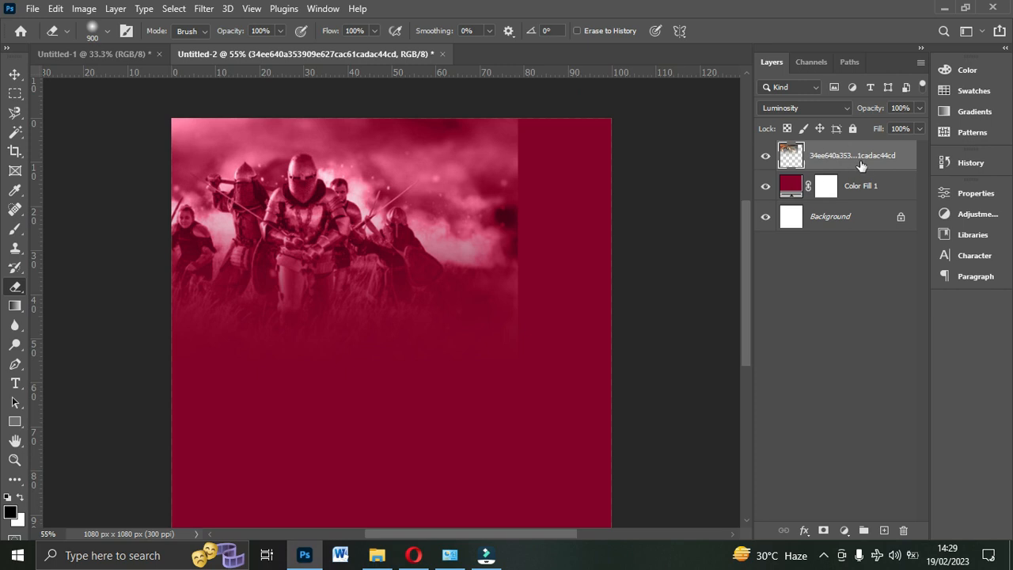
left_click(622, 234)
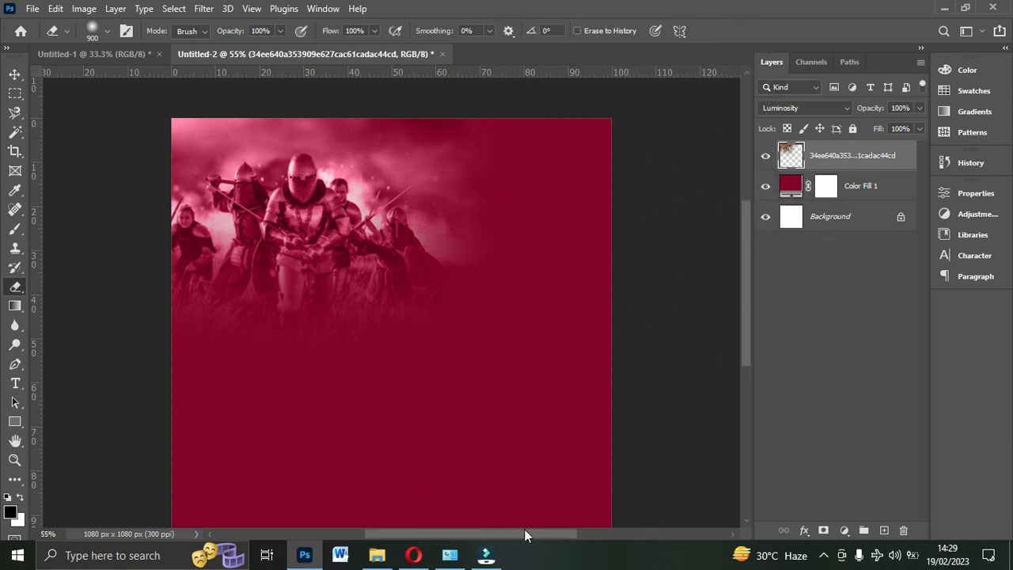
left_click(14, 74)
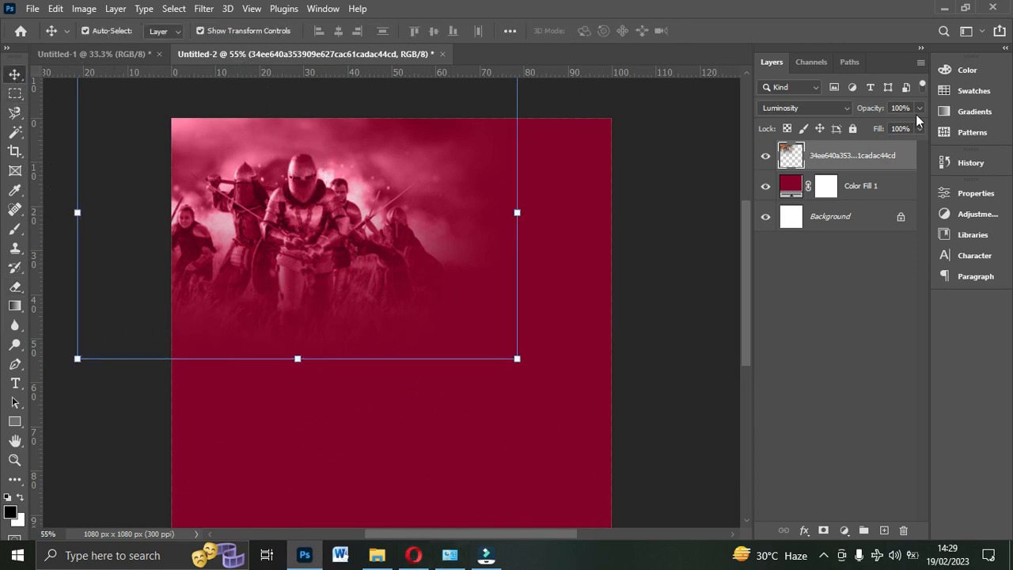
Bring the black-and-white photo of the praying man from the CHURCH folder into the Untitled-2 document.
left_click(376, 555)
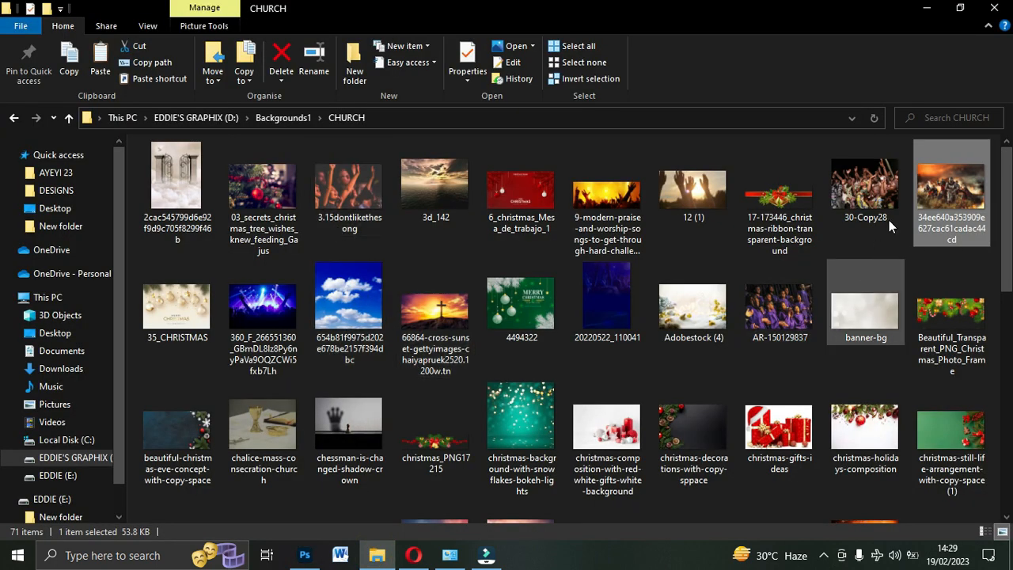
scroll(643, 219, "down", 3)
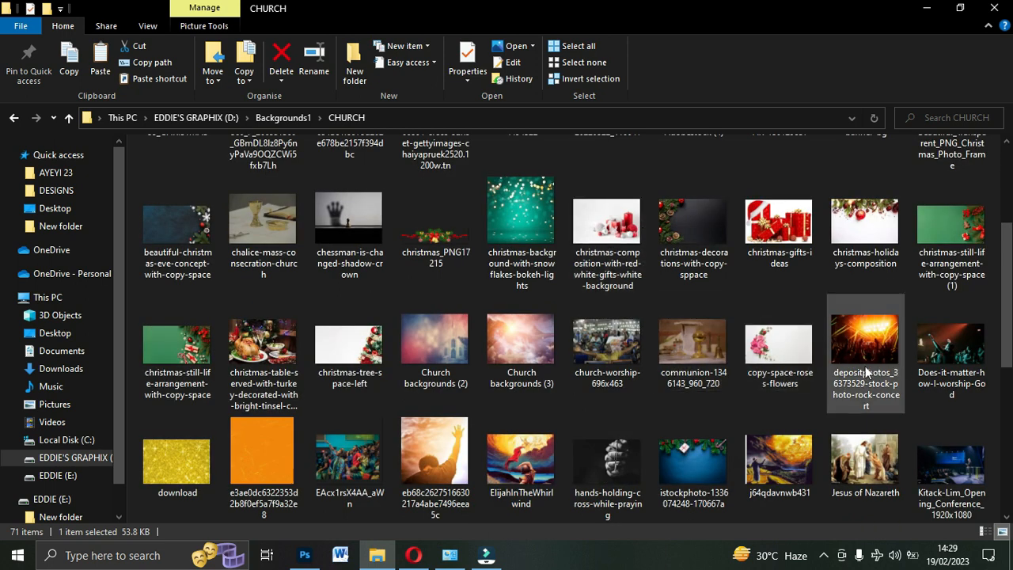
scroll(865, 363, "down", 3)
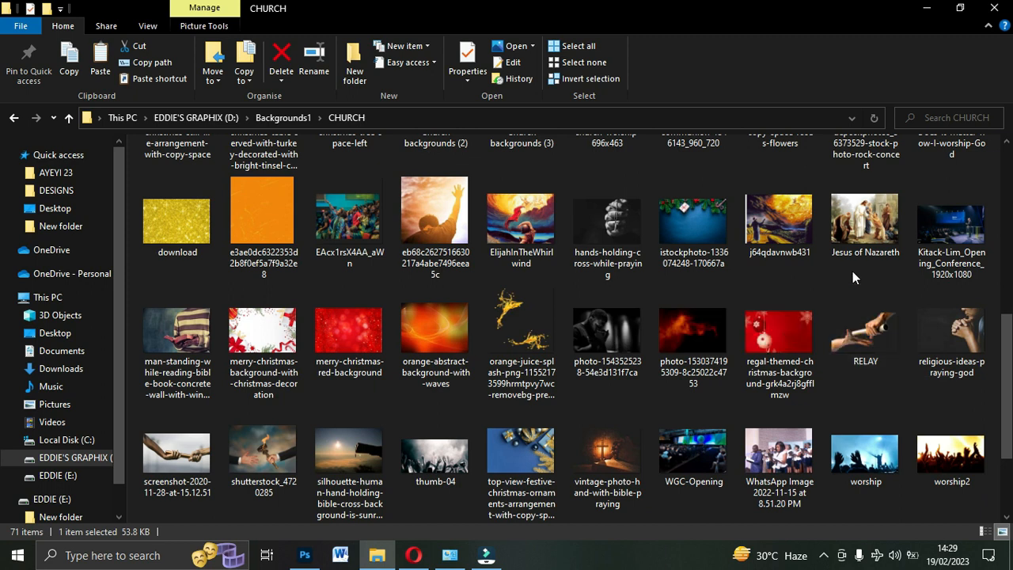
left_click(514, 231)
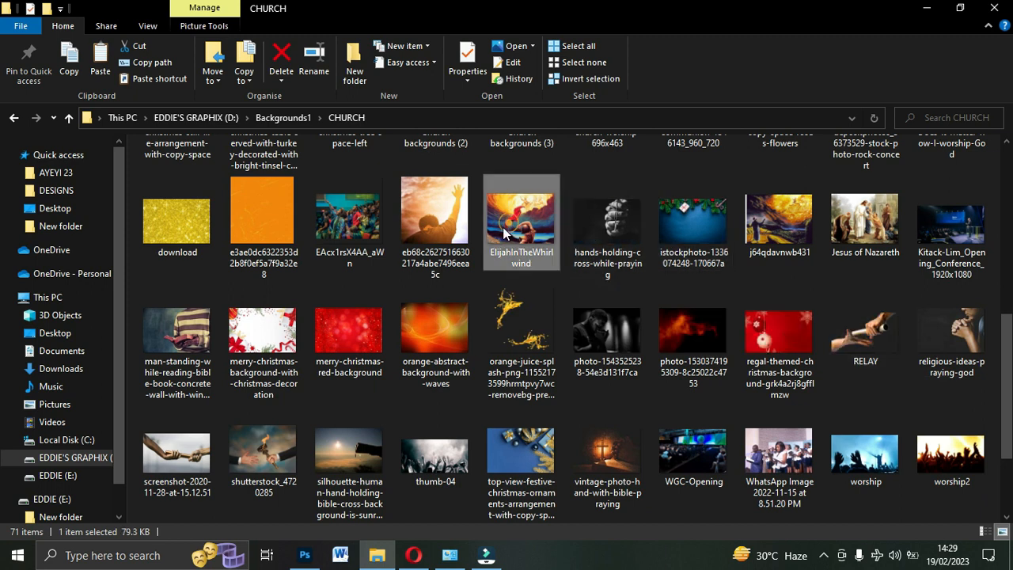
mouse_move(530, 237)
left_mouse_down()
mouse_move(480, 276)
mouse_move(518, 245)
left_mouse_up()
left_click_drag(604, 343, 476, 275)
Move the placed photo of the praying man up and right, past the canvas's right edge, and commit the placement.
right_click(481, 250)
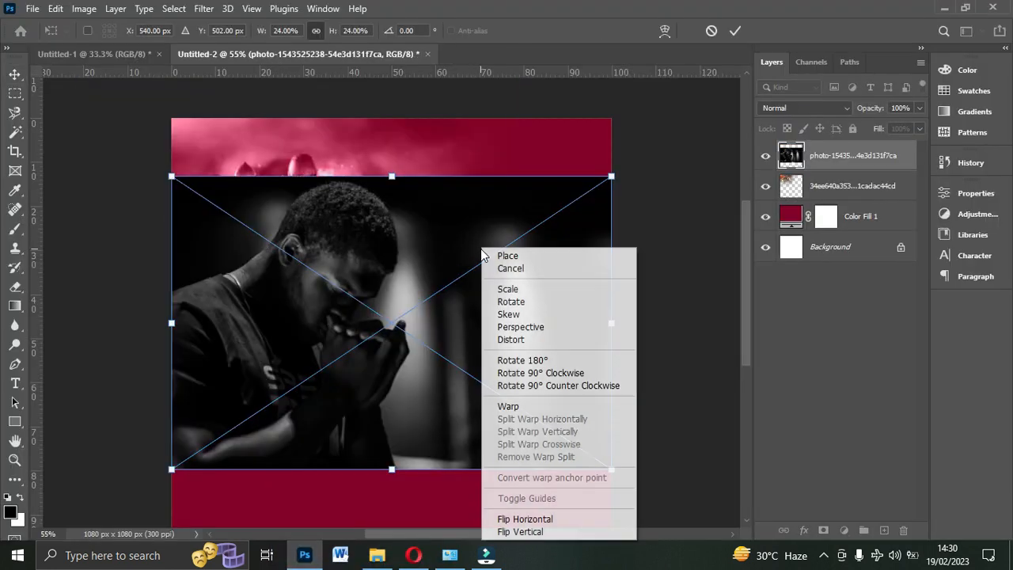
left_click(434, 235)
left_click_drag(425, 253, 482, 207)
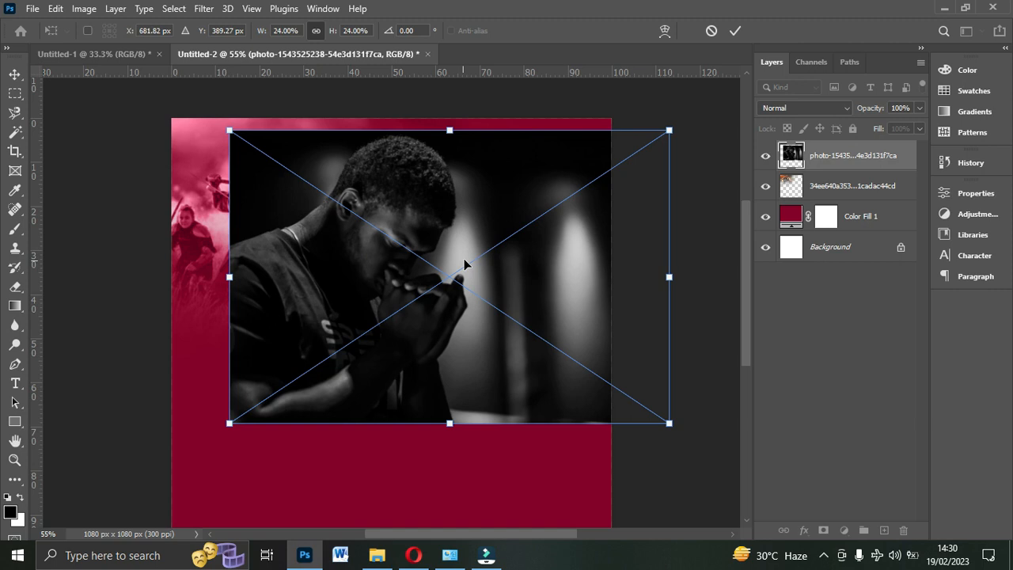
right_click(489, 256)
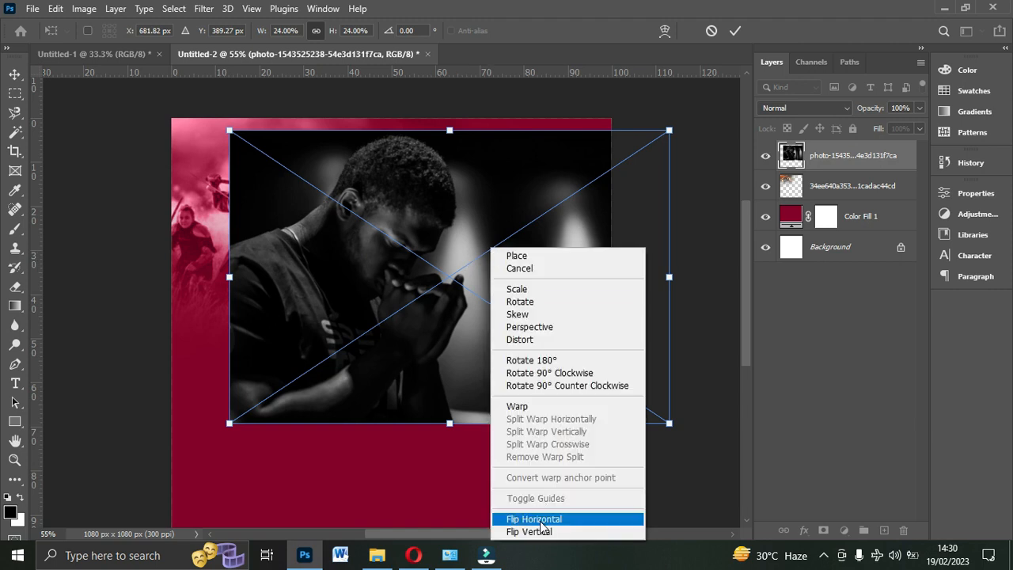
left_click(466, 255)
double_click(465, 251)
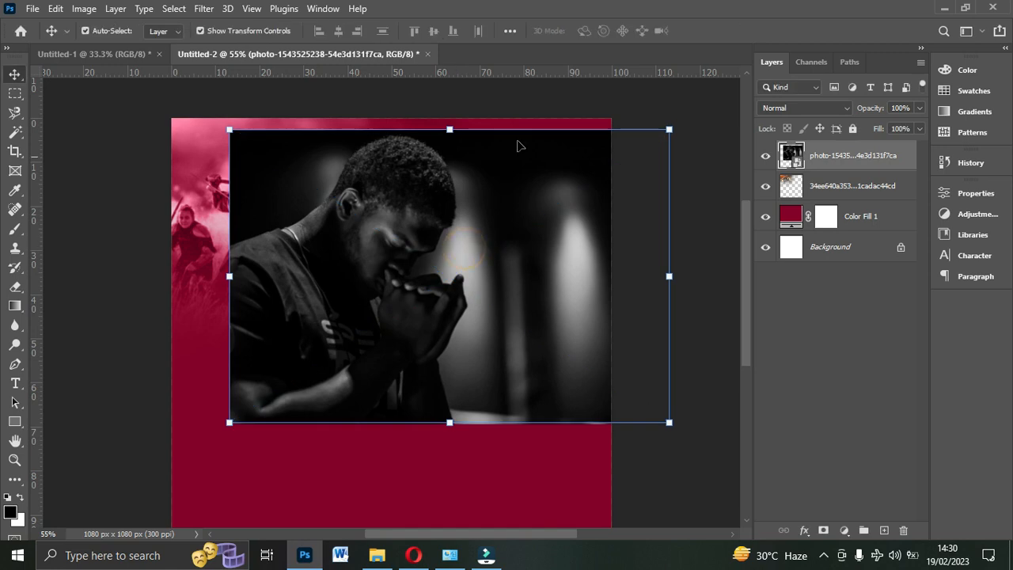
Flip the praying man photo horizontally and shift it slightly up and left so the man sits at the canvas's right edge.
right_click(457, 209)
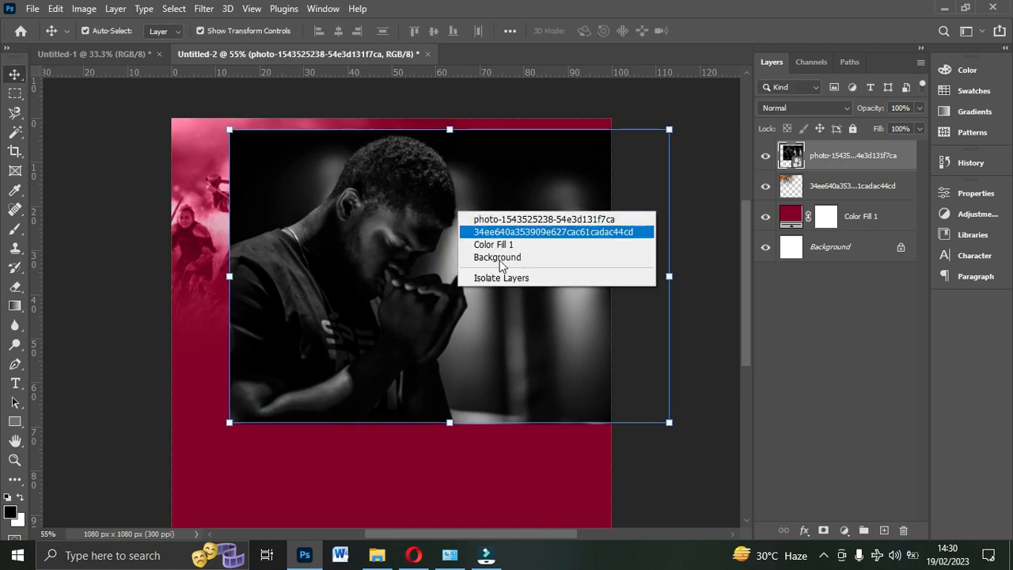
left_click(499, 182)
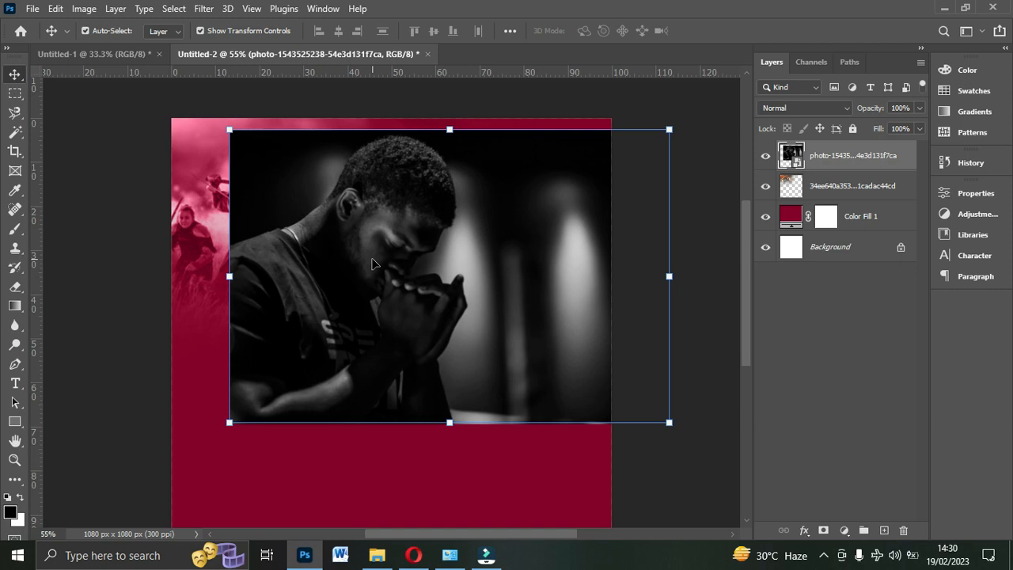
key("ctrl")
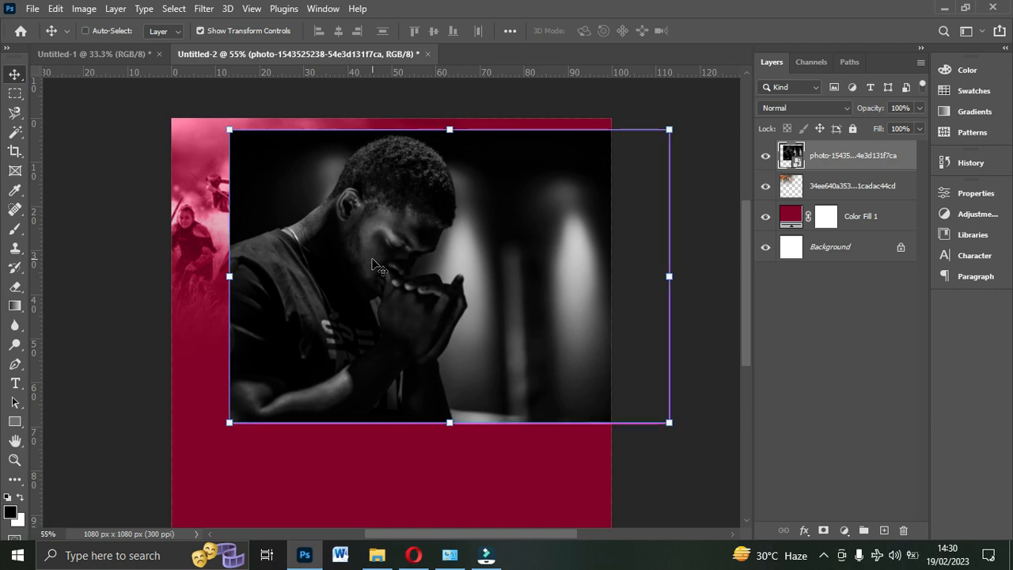
key("ctrl+t")
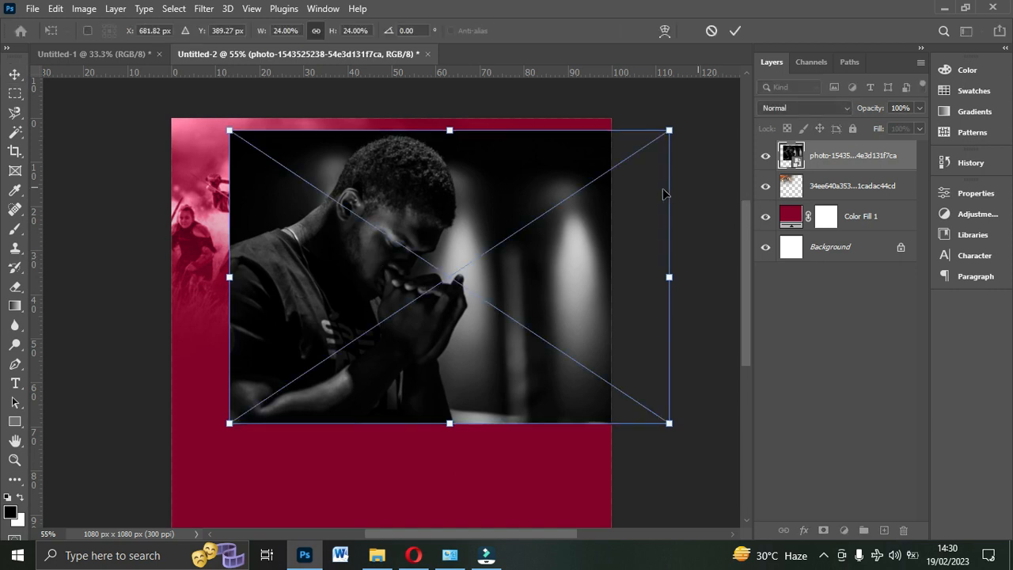
right_click(522, 251)
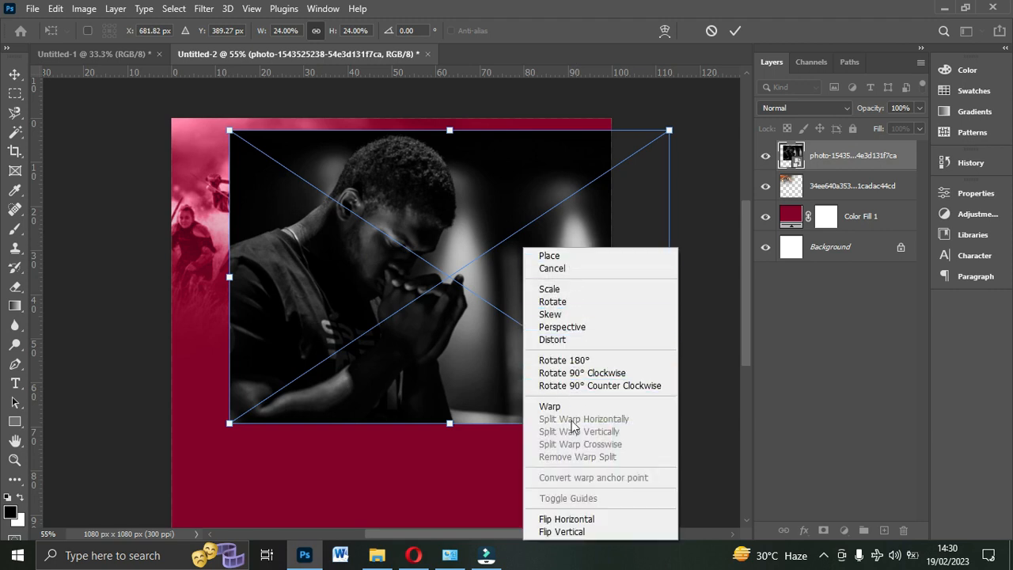
left_click(582, 518)
left_click_drag(512, 285, 494, 269)
double_click(494, 270)
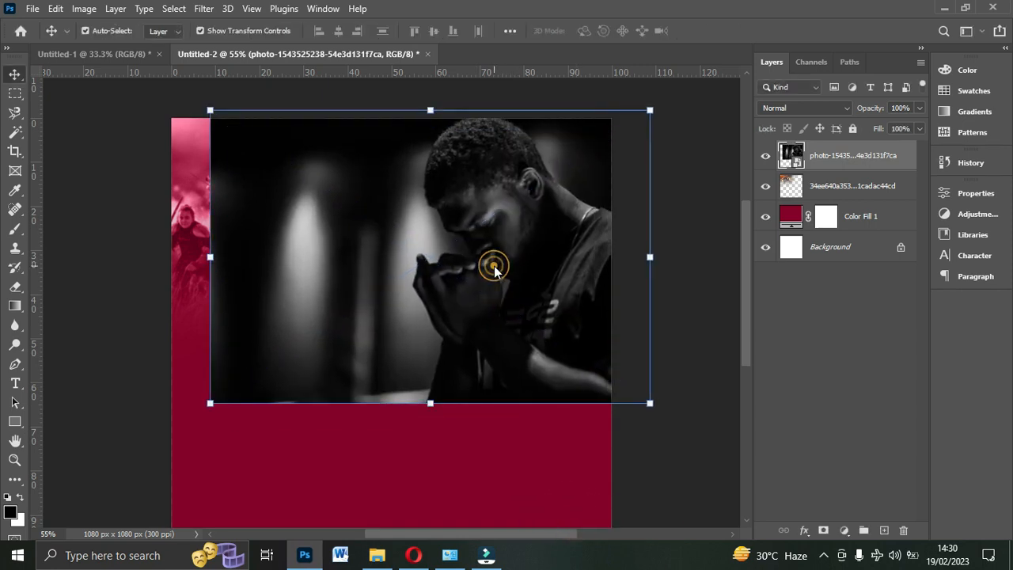
Set the praying man layer's blend mode to Luminosity and rasterize the layer.
left_click(799, 108)
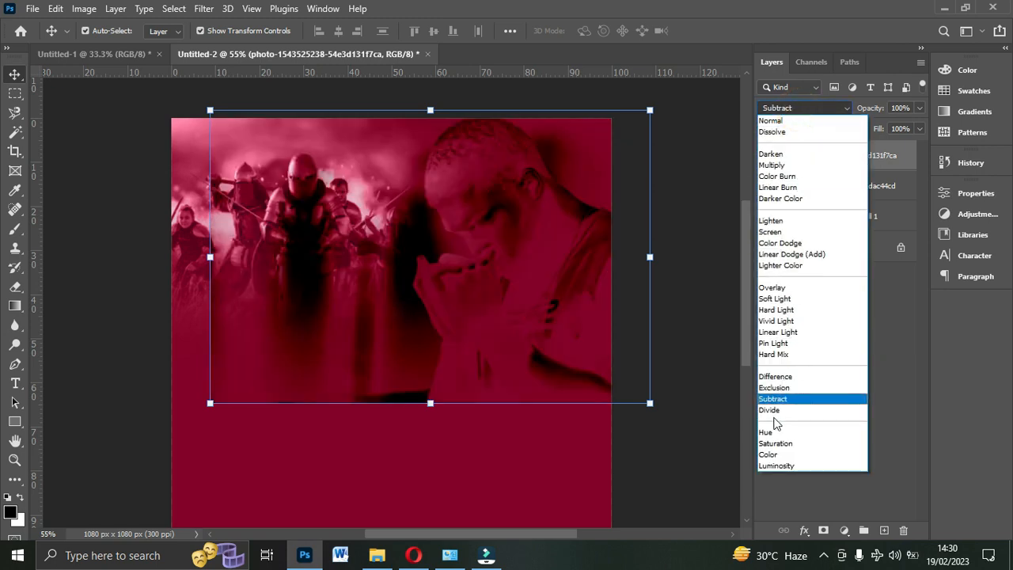
left_click(775, 465)
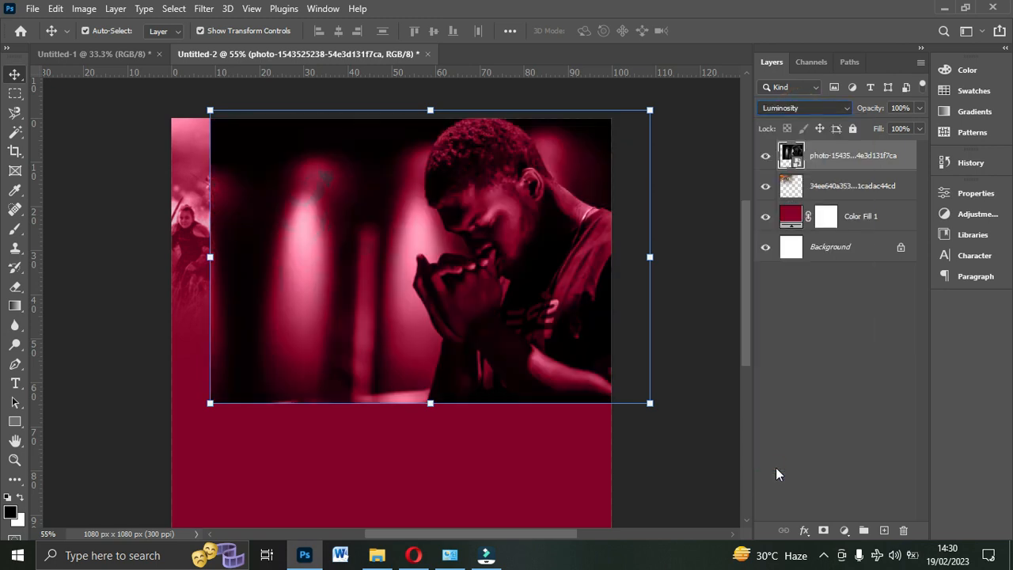
right_click(846, 161)
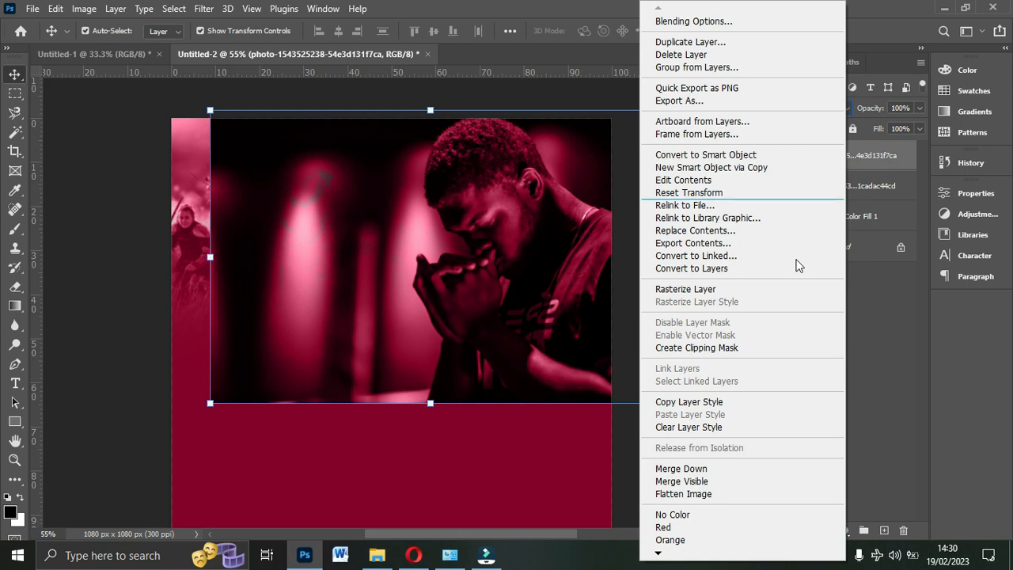
left_click(728, 290)
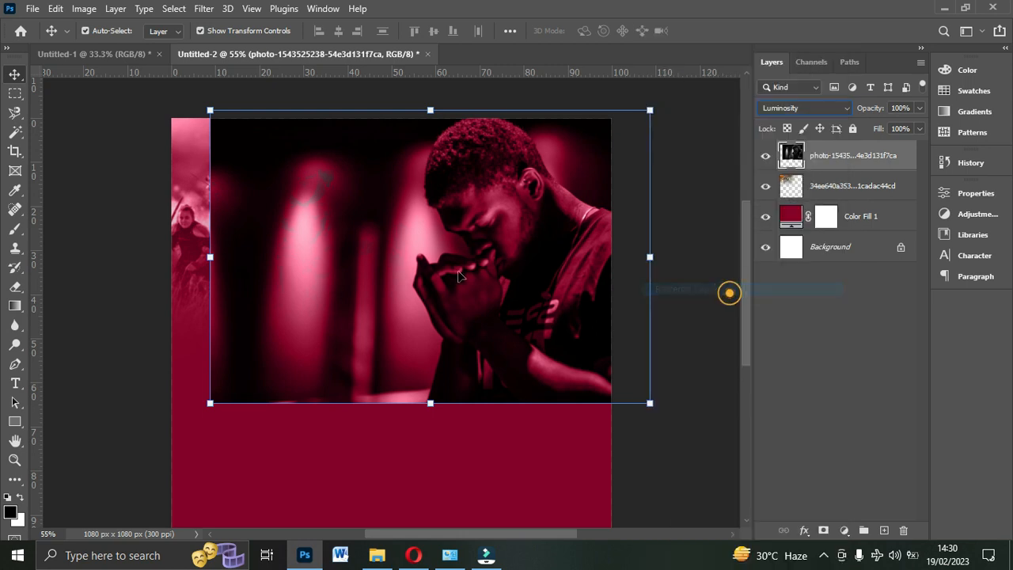
Erase the left and lower parts of the praying man photo with the 900 px soft Eraser and nudge it down to the canvas's top edge.
left_click(14, 286)
mouse_move(144, 272)
left_mouse_down()
mouse_move(179, 72)
mouse_move(200, 348)
mouse_move(232, 467)
mouse_move(218, 353)
mouse_move(227, 180)
mouse_move(231, 444)
mouse_move(392, 495)
mouse_move(541, 505)
mouse_move(590, 486)
mouse_move(438, 466)
mouse_move(318, 409)
mouse_move(264, 293)
mouse_move(258, 85)
mouse_move(309, 398)
mouse_move(561, 558)
mouse_move(605, 457)
mouse_move(555, 456)
mouse_move(329, 355)
left_mouse_up()
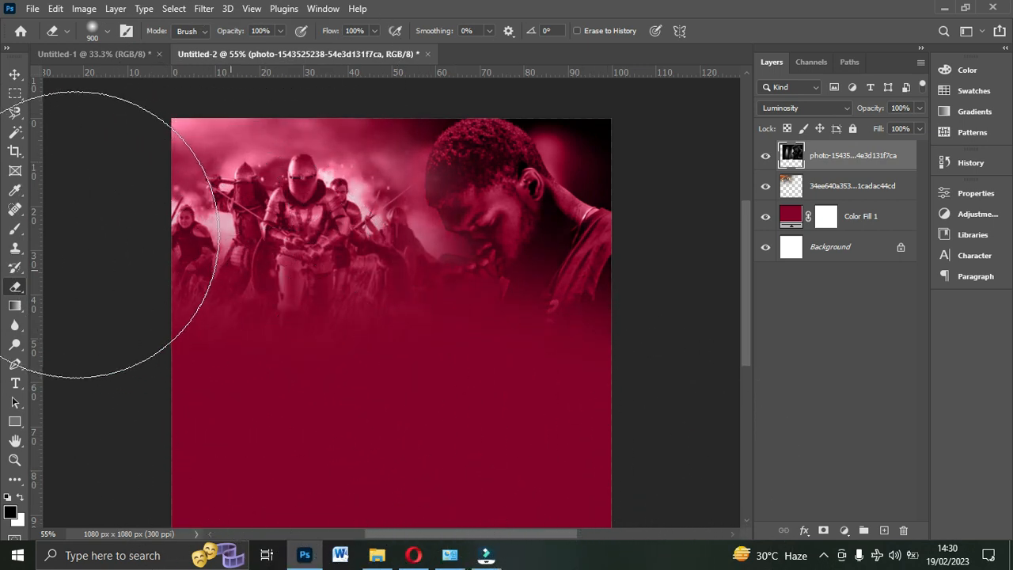
left_click(14, 74)
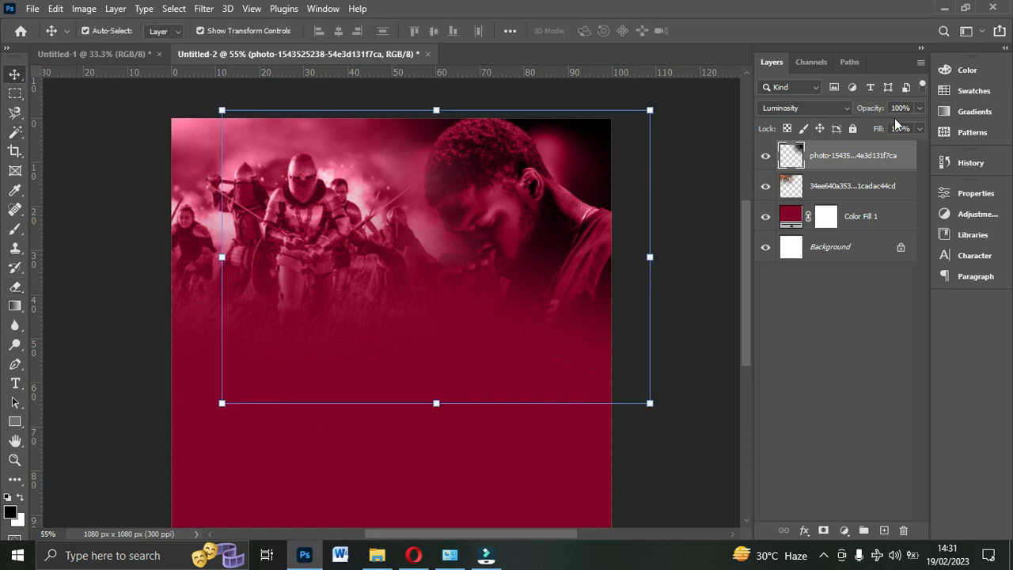
left_click_drag(538, 198, 531, 192)
Lower the opacity of the knights layer to 33%.
left_click(298, 227)
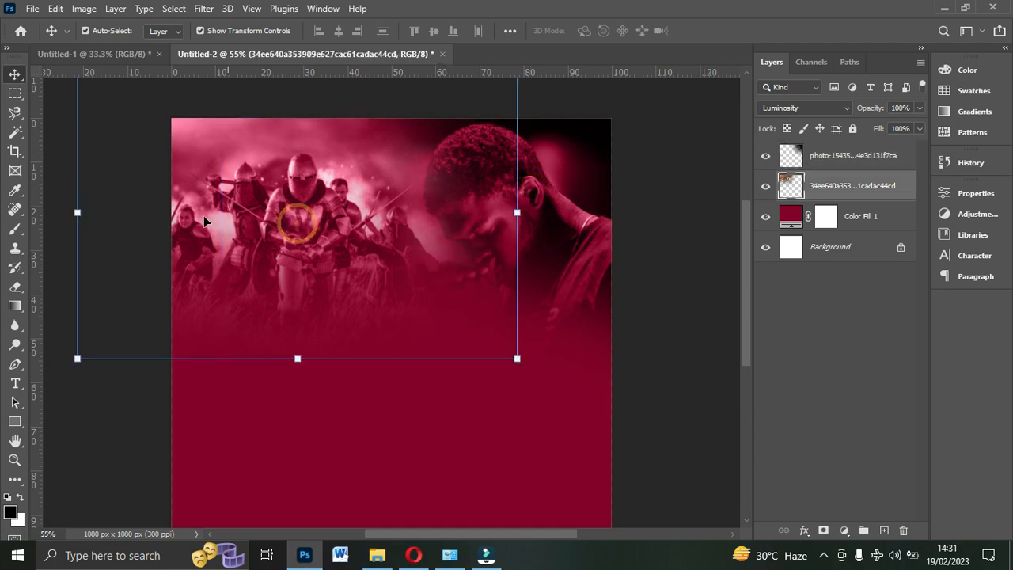
left_click(921, 110)
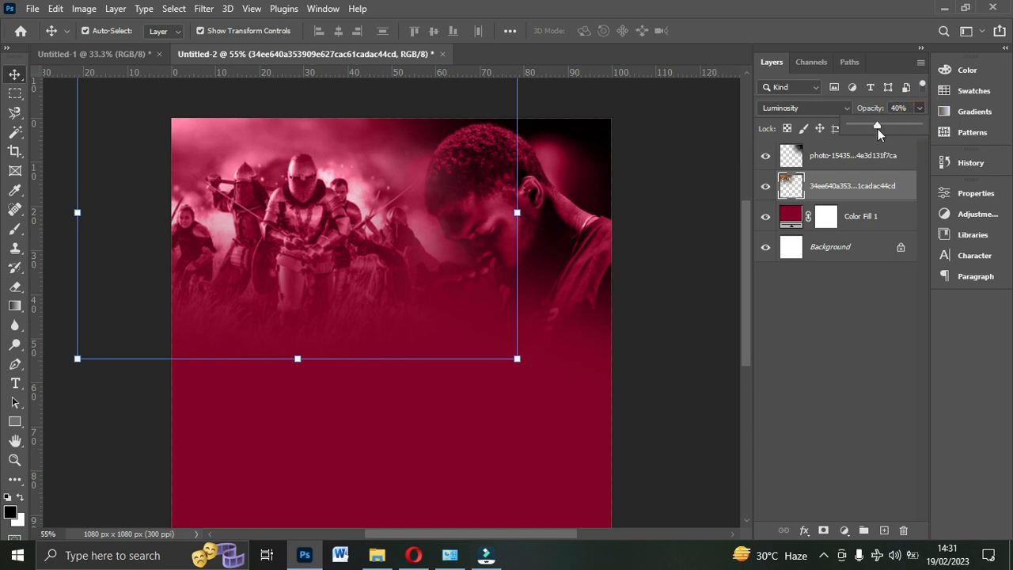
left_click_drag(878, 127, 875, 130)
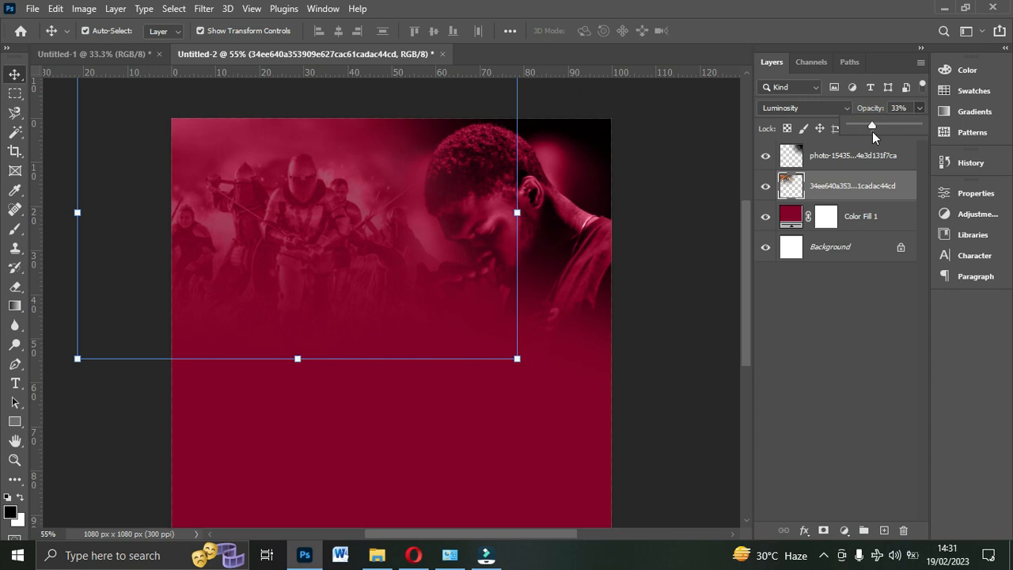
Lower the opacity of the praying man layer to 35%.
left_click(576, 206)
left_click(917, 108)
left_click_drag(872, 130, 867, 140)
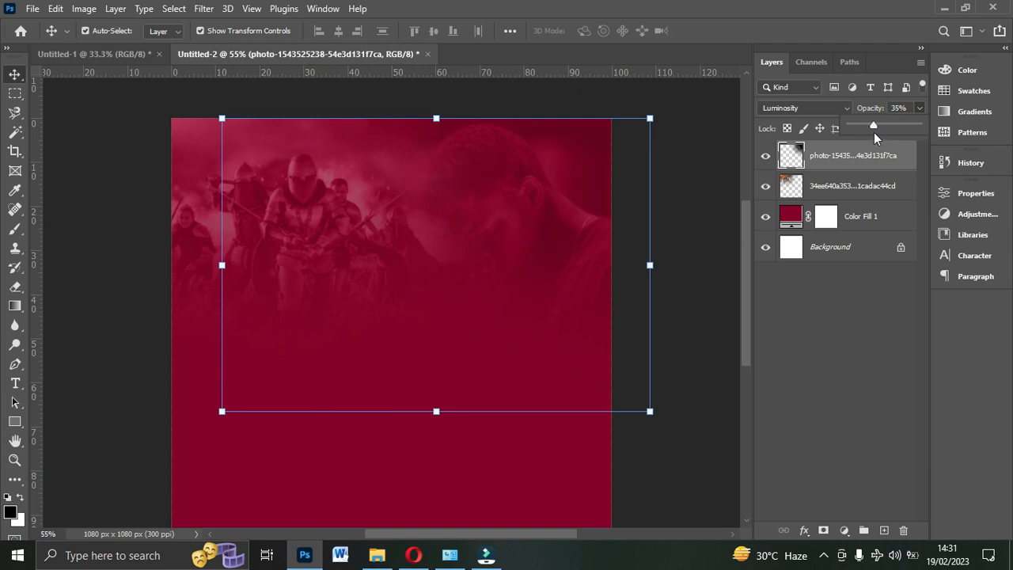
left_click(671, 358)
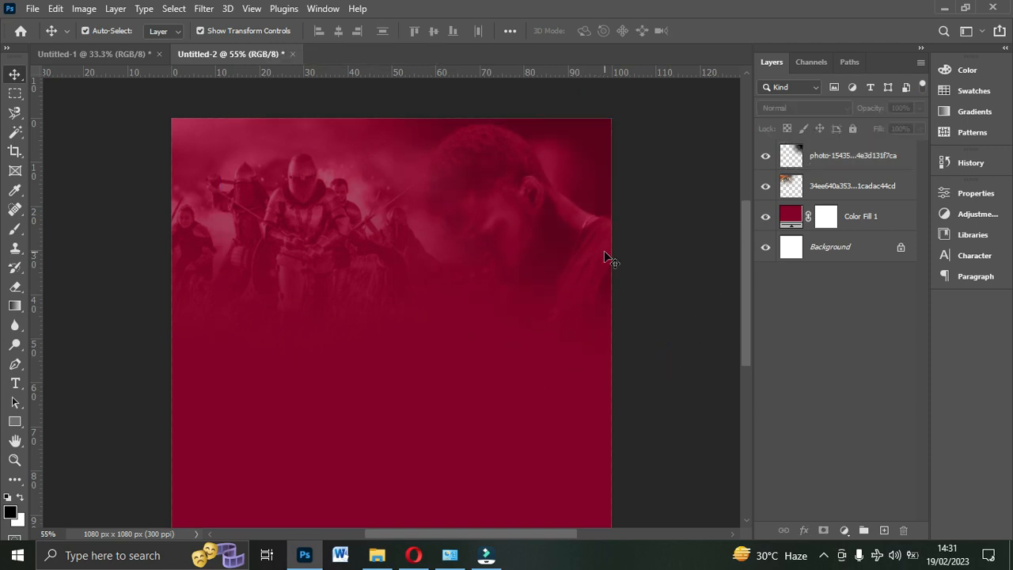
Reduce the praying man layer's opacity to 11%.
scroll(605, 253, "down", 1)
left_click(565, 204)
left_click(921, 112)
left_click_drag(872, 126, 858, 134)
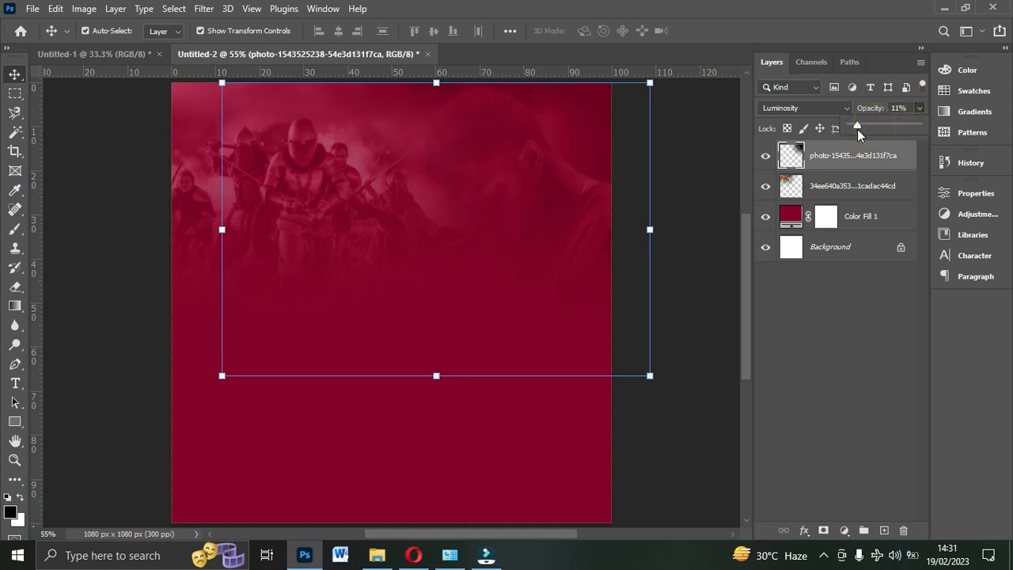
Reduce the knights layer's opacity to 15% and deselect the layer.
left_click(267, 215)
left_click(917, 109)
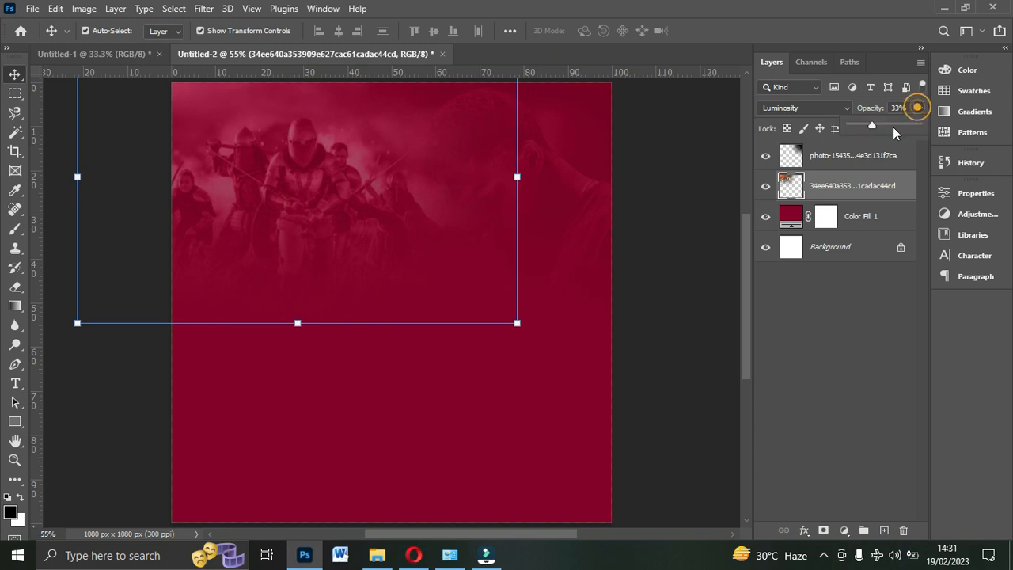
mouse_move(867, 127)
left_mouse_down()
mouse_move(852, 135)
mouse_move(856, 125)
left_mouse_up()
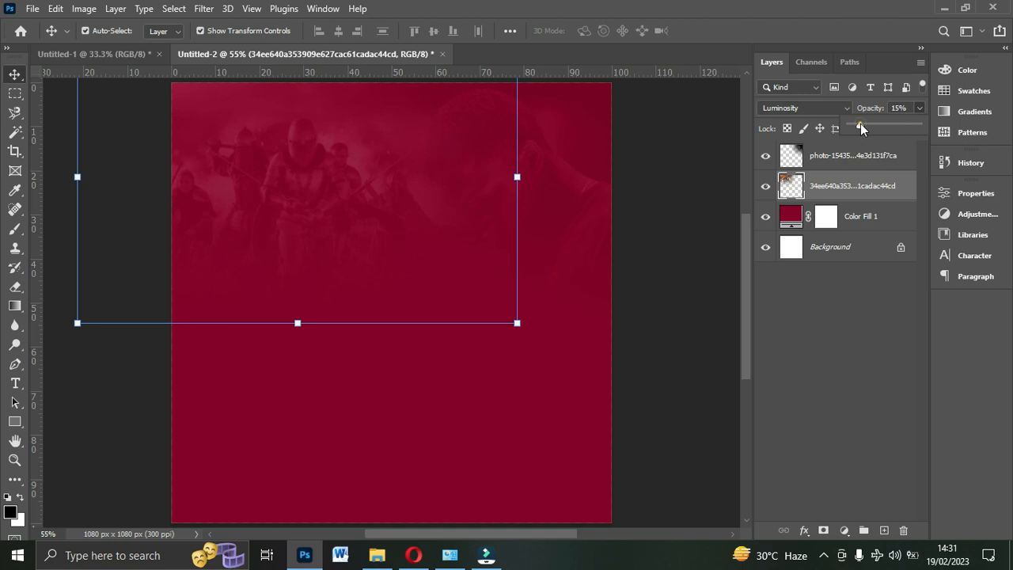
left_click(707, 173)
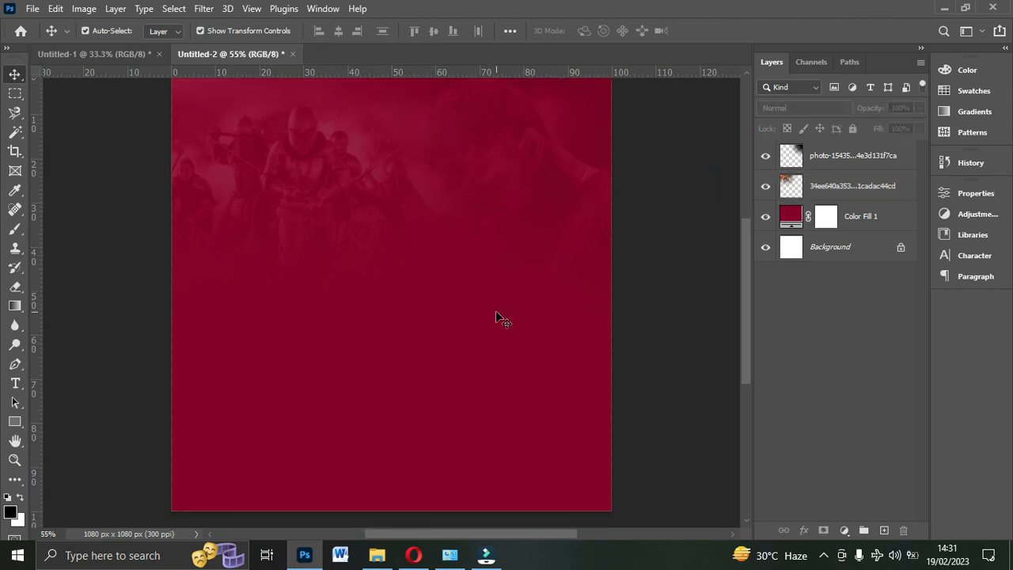
Raise the opacity of the praying man layer to 20%.
scroll(495, 311, "up", 1)
left_click(476, 188)
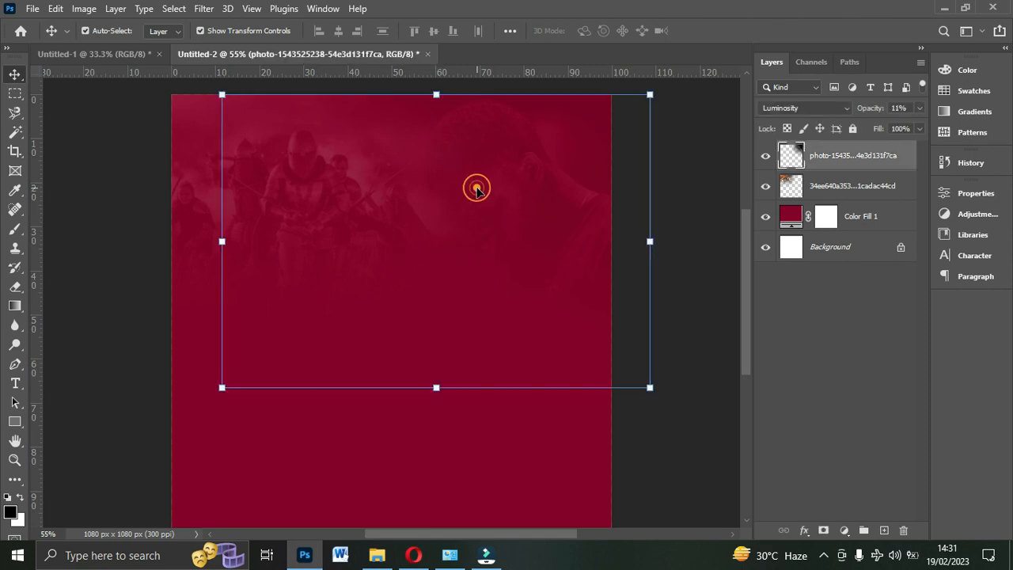
left_click(919, 108)
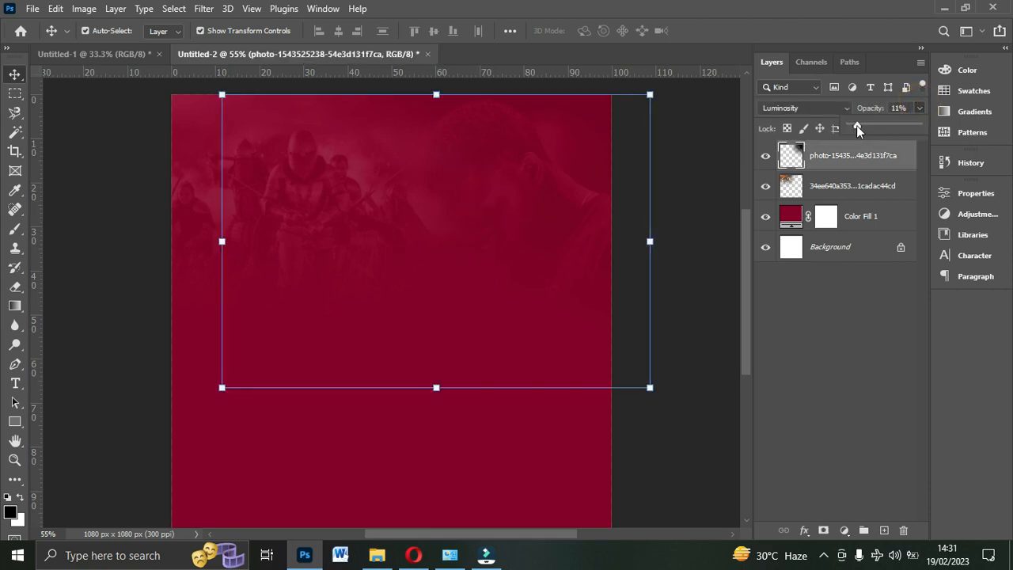
left_click(683, 199)
left_click(520, 194)
left_click(520, 194)
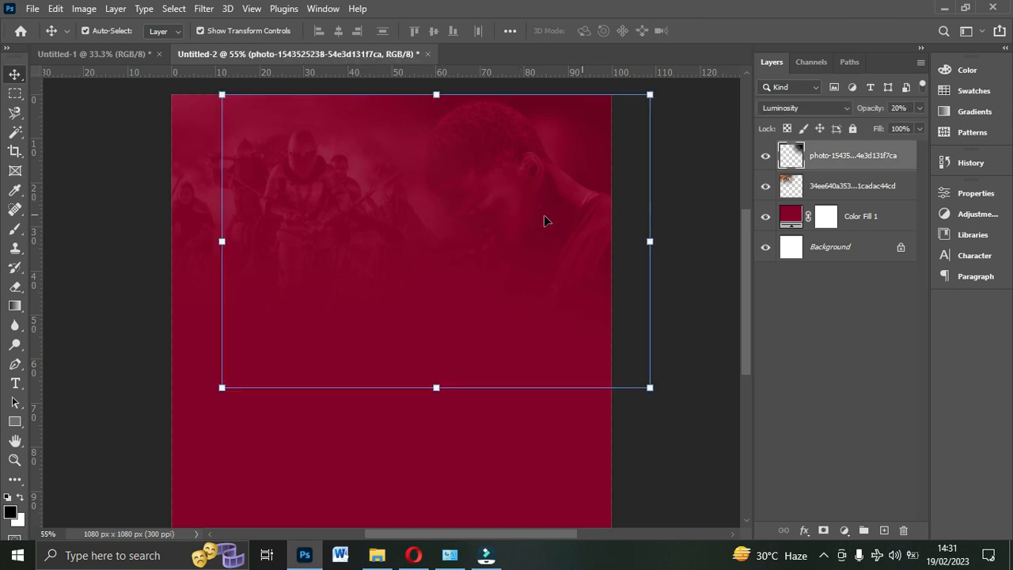
Set the praying man layer to the Overlay blend mode with 54% opacity.
left_click(803, 106)
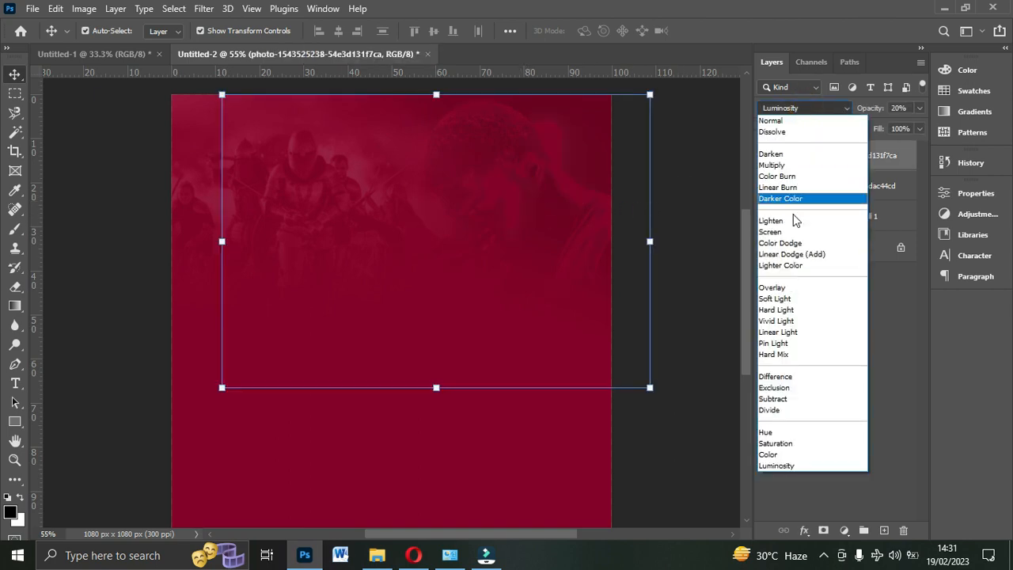
left_click(787, 288)
left_click_drag(919, 107, 886, 130)
Increase the opacity of the knights layer and deselect the layer.
left_click(350, 197)
left_click(916, 108)
mouse_move(865, 126)
left_mouse_down()
mouse_move(885, 128)
mouse_move(870, 128)
left_mouse_up()
left_click(610, 171)
left_click(611, 172)
left_click(657, 460)
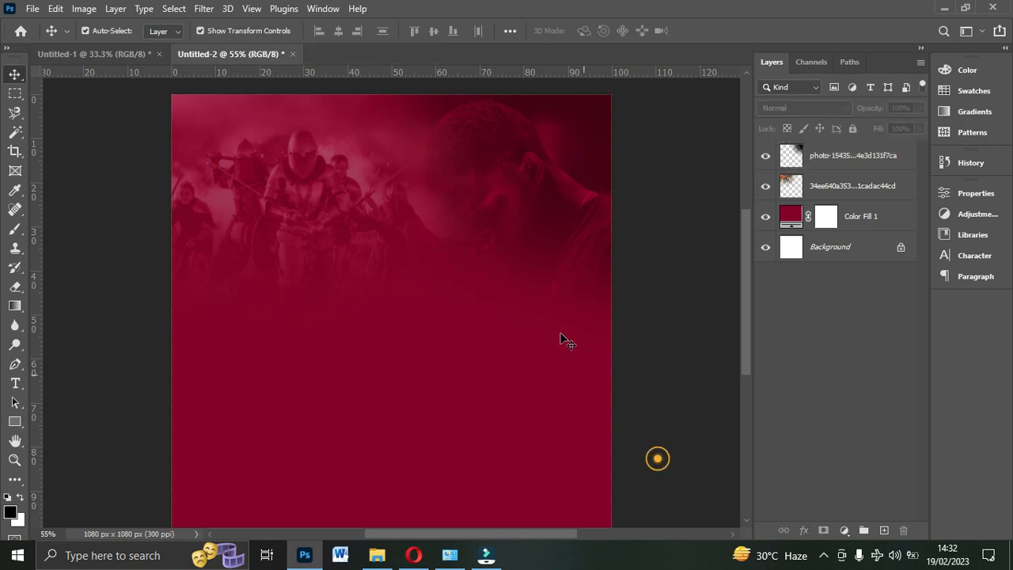
Delete the praying man layer and the knights layer, leaving only the crimson colour fill above the background.
left_click(519, 192)
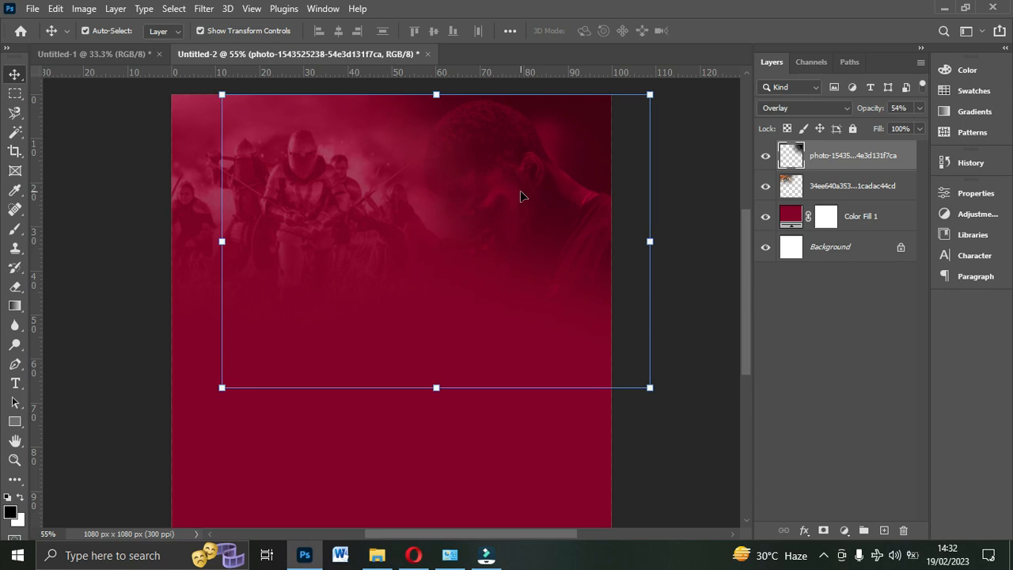
key("Delete")
left_click(316, 209)
key("Delete")
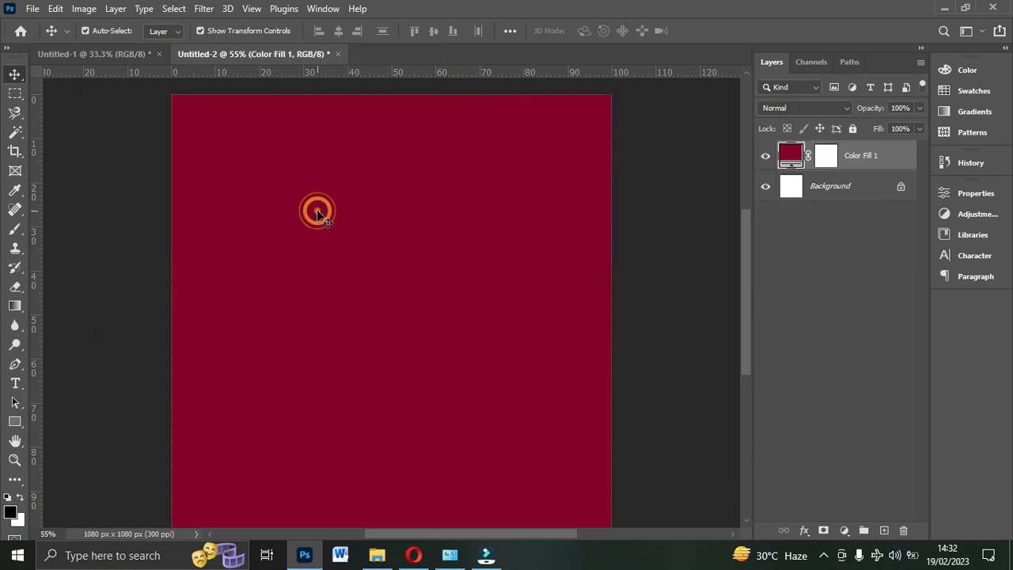
Switch to File Explorer and open the Jpeg folder inside Crazy Stock images on the D: drive.
left_click(377, 555)
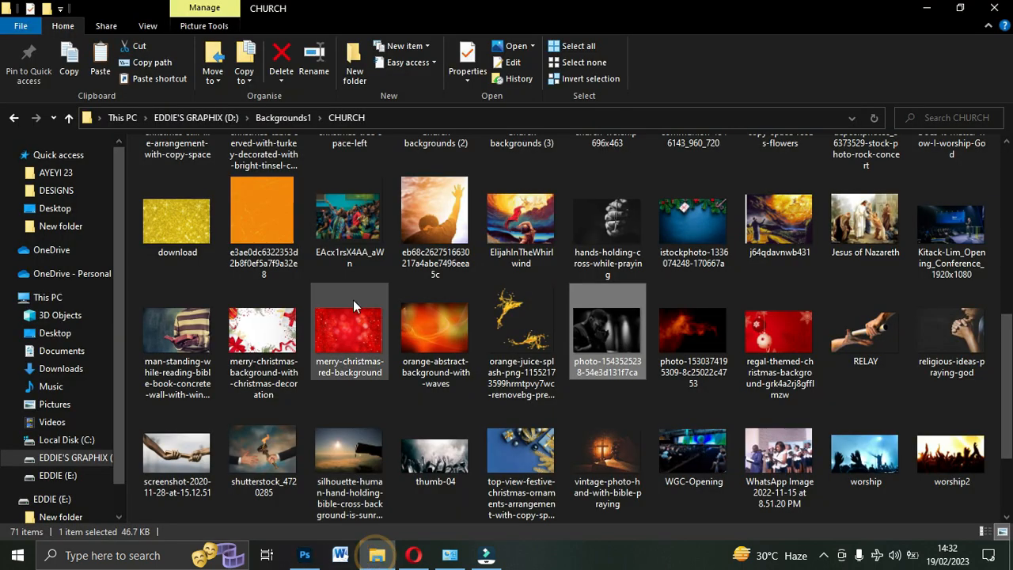
left_click(14, 121)
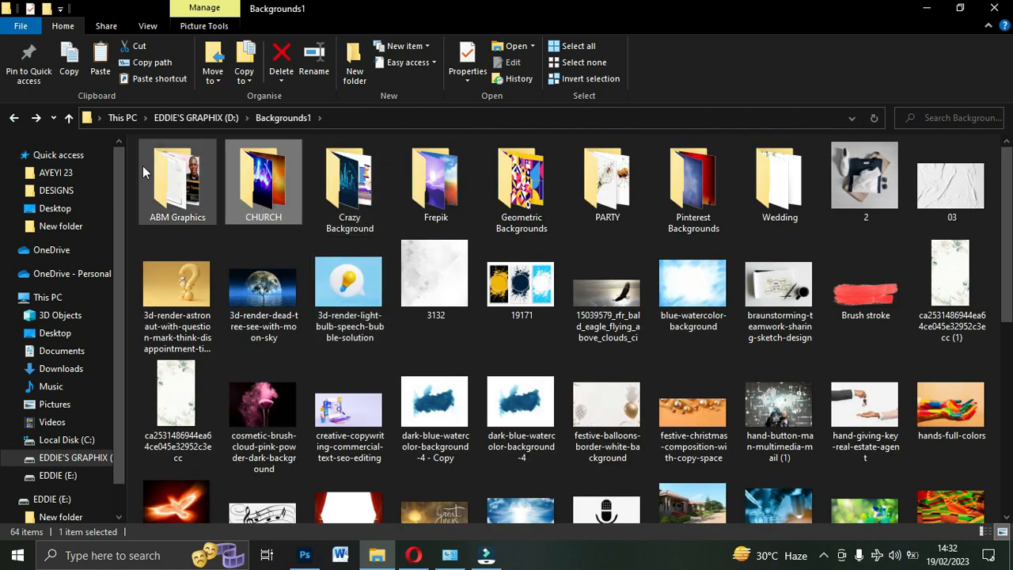
left_click(13, 118)
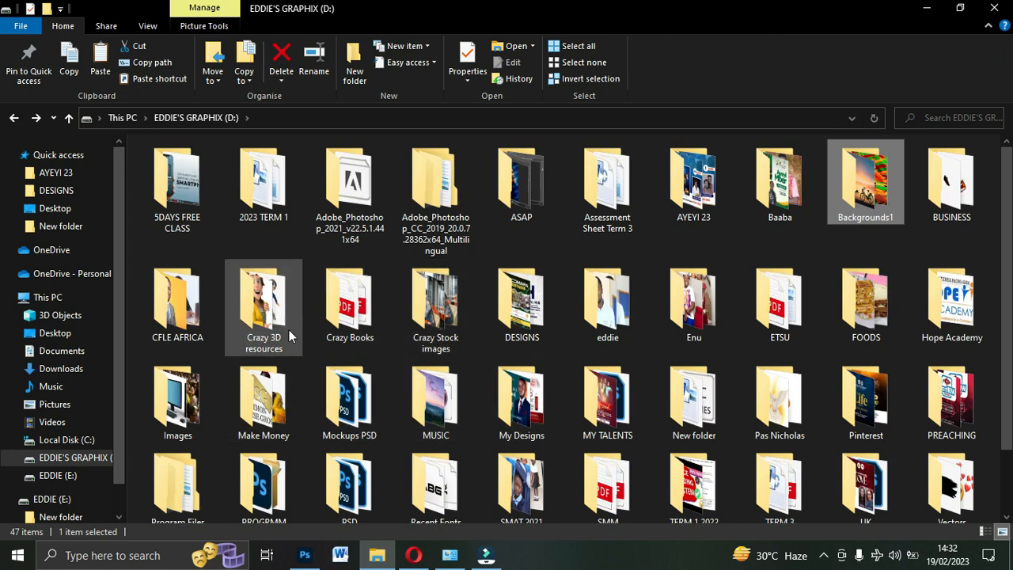
double_click(440, 320)
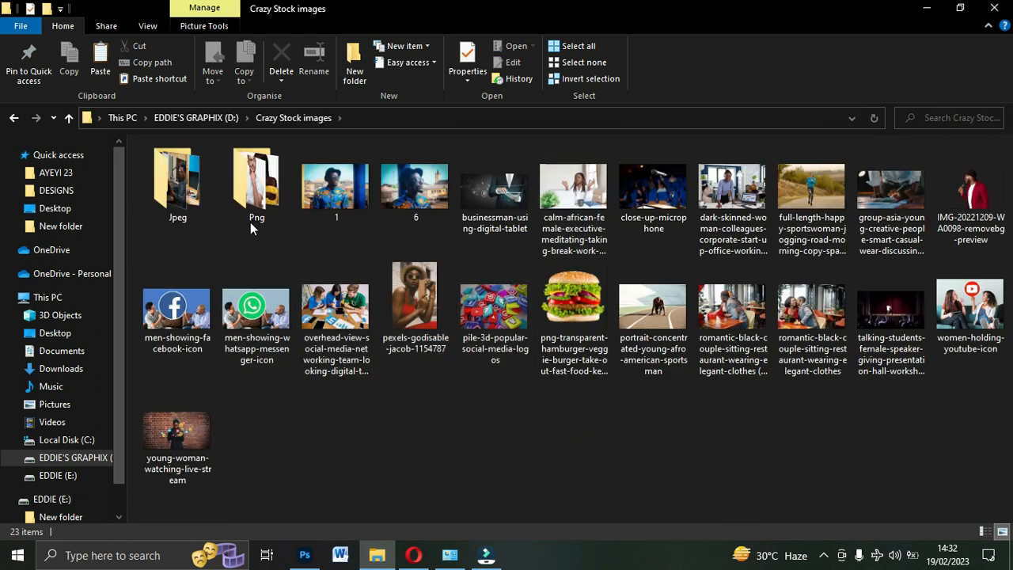
double_click(258, 194)
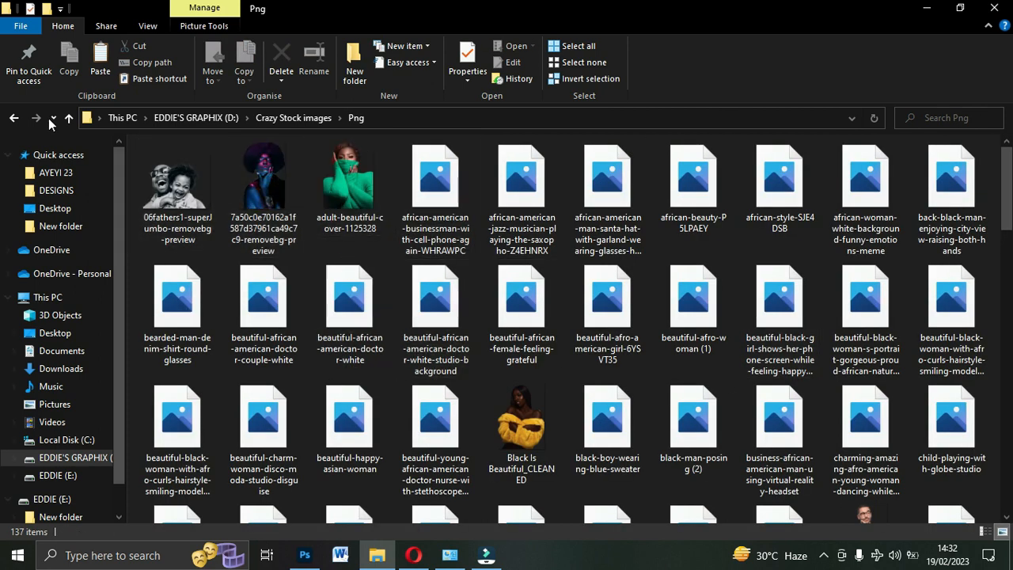
left_click(14, 117)
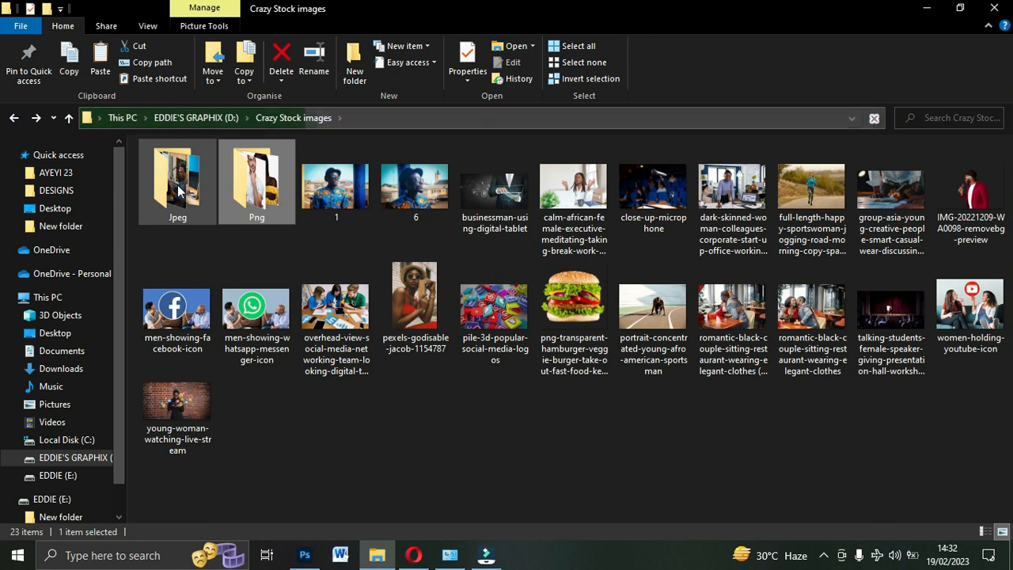
double_click(166, 186)
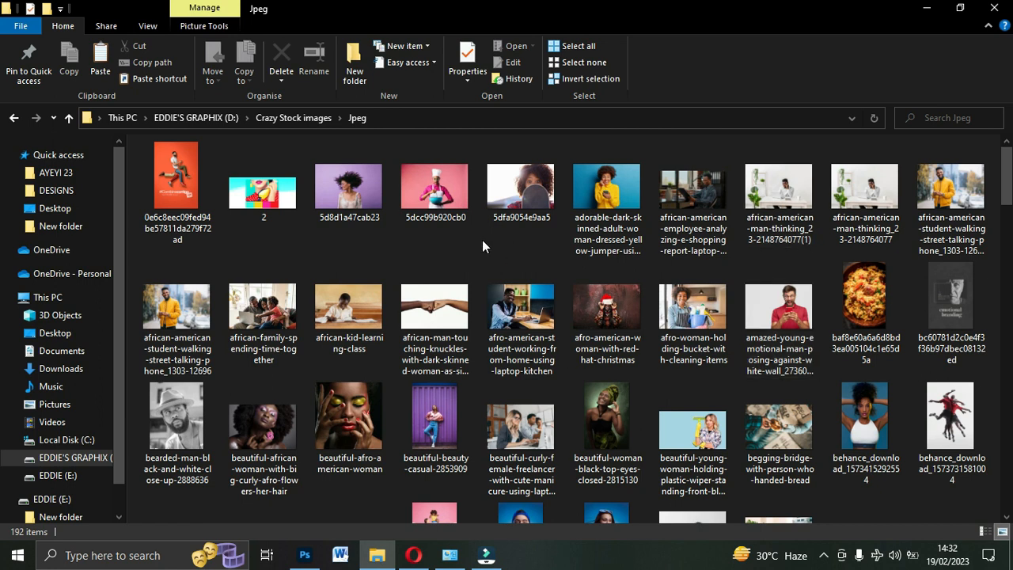
Find the beautiful-afro-american-woman photo in the folder and place it into the crimson document in Photoshop.
scroll(584, 316, "down", 3)
scroll(585, 316, "up", 3)
scroll(590, 324, "down", 3)
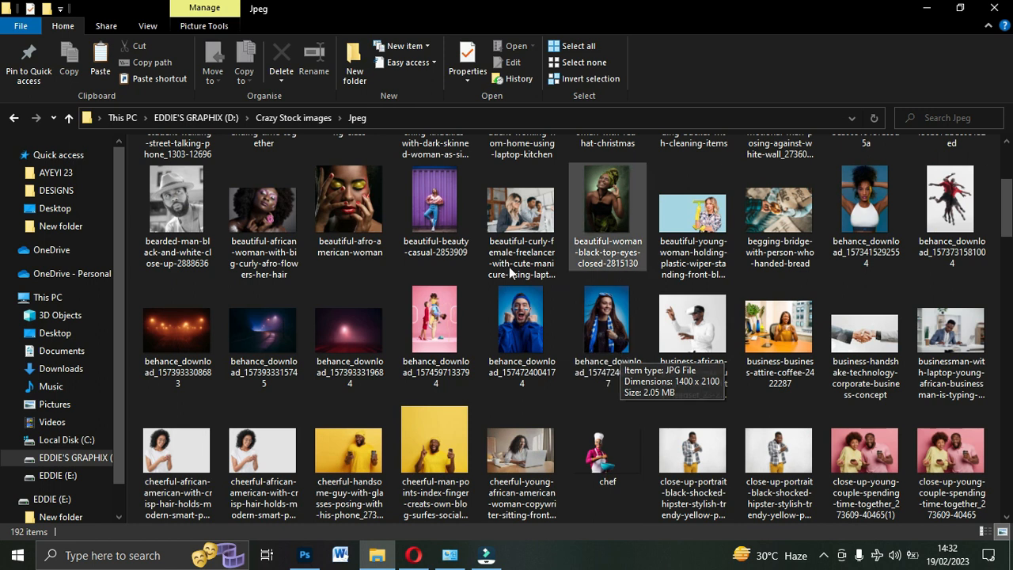
left_click(531, 332)
left_click_drag(487, 308, 539, 325)
left_click_drag(348, 207, 358, 381)
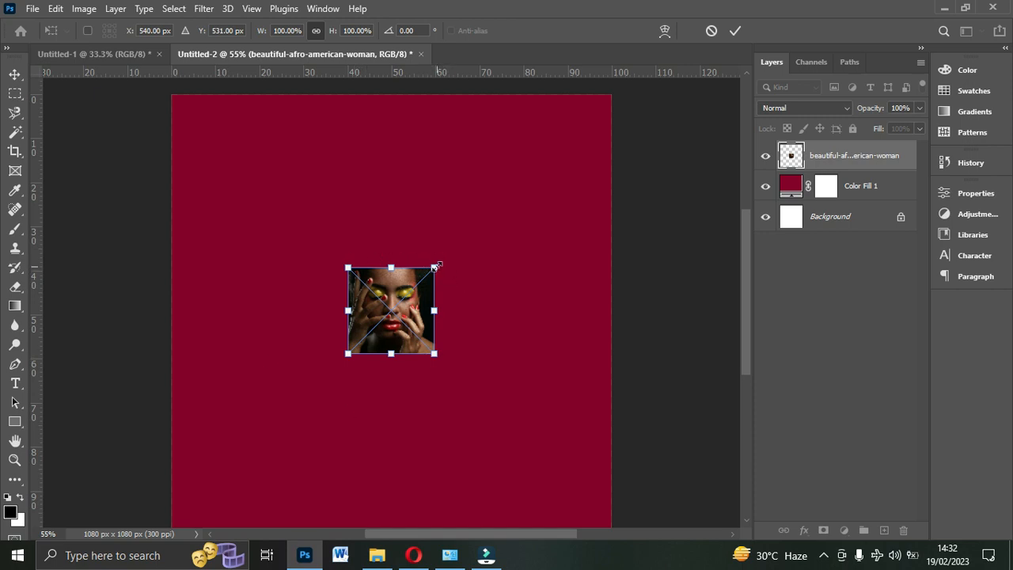
Enlarge the placed woman photo from its centre to about 518% to cover the canvas width, and commit the placement.
mouse_move(436, 266)
left_mouse_down()
mouse_move(478, 234)
mouse_move(480, 246)
mouse_move(431, 272)
mouse_move(448, 258)
mouse_move(441, 265)
left_mouse_up()
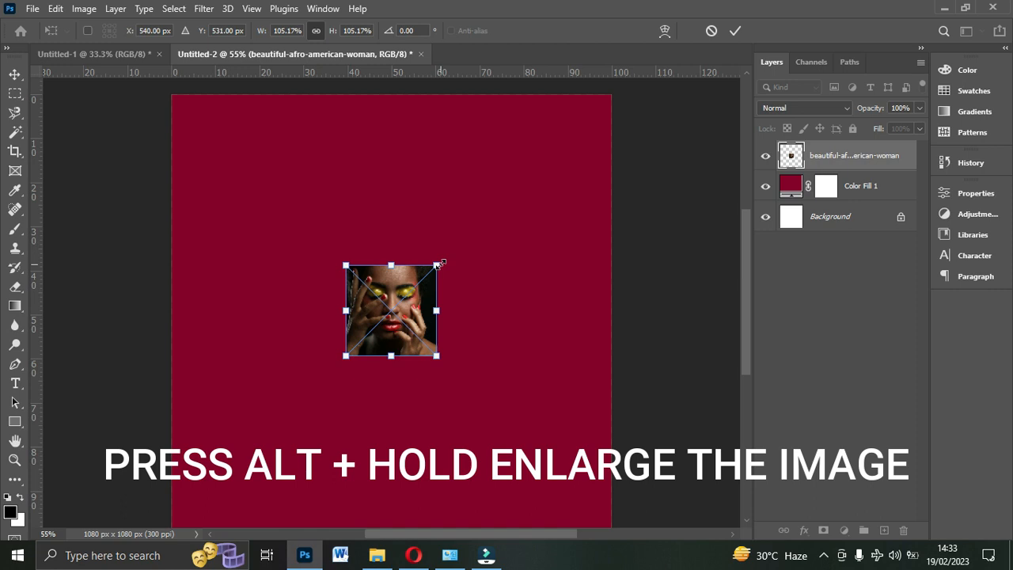
left_click_drag(437, 266, 627, 102)
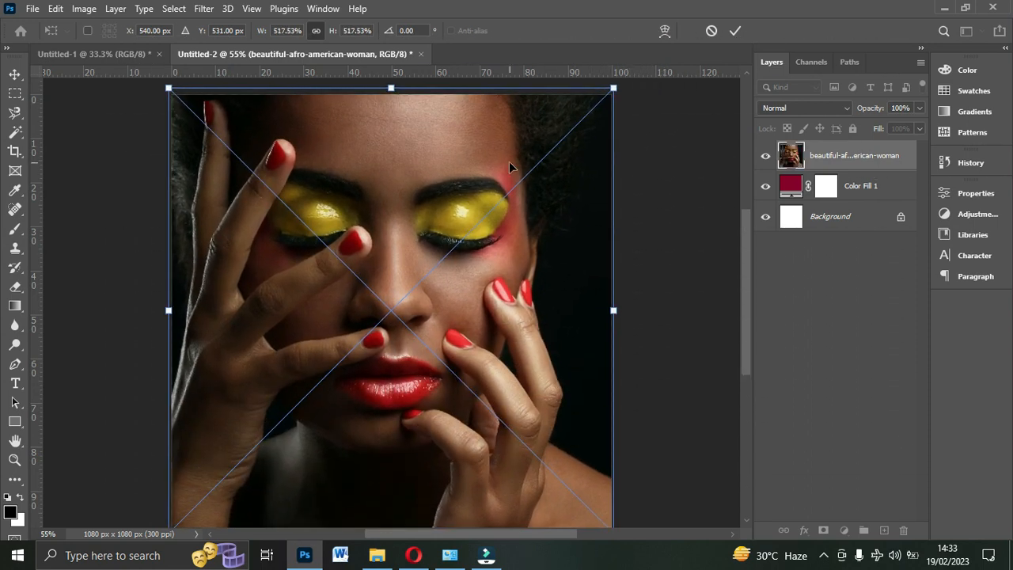
key("Return")
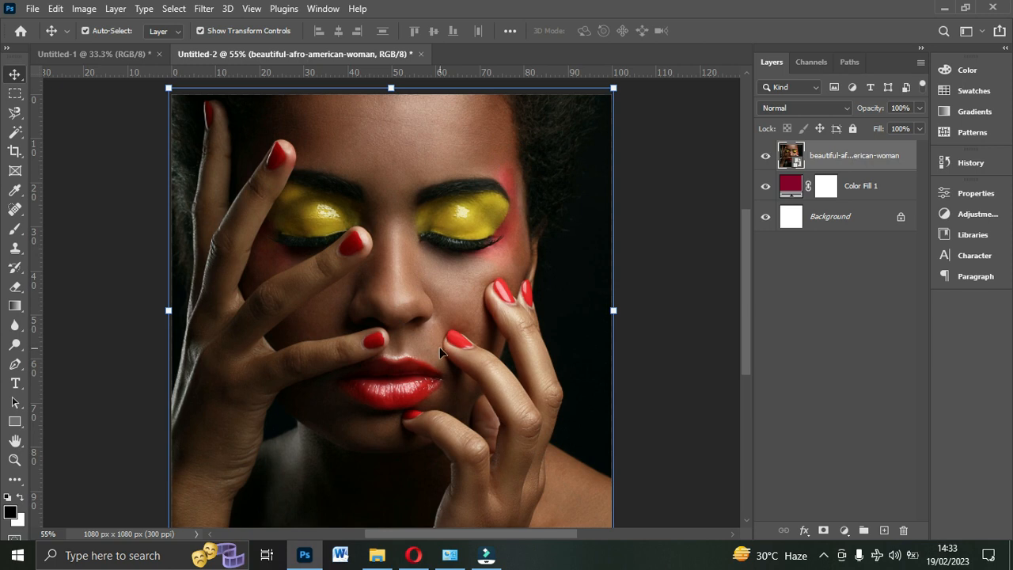
Try the Multiply blend mode on the woman photo layer and switch it to Overlay instead.
left_click(836, 108)
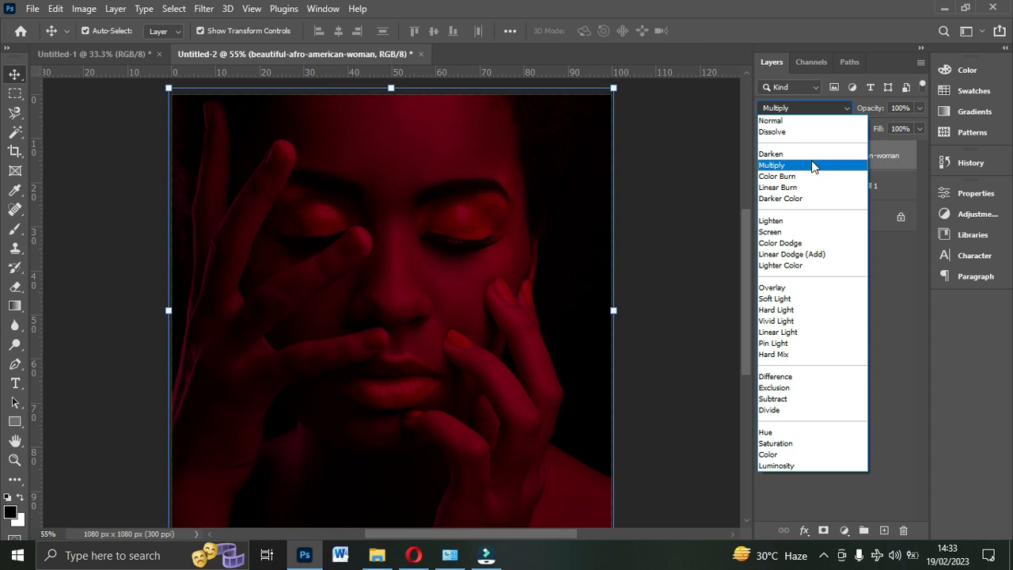
left_click(813, 164)
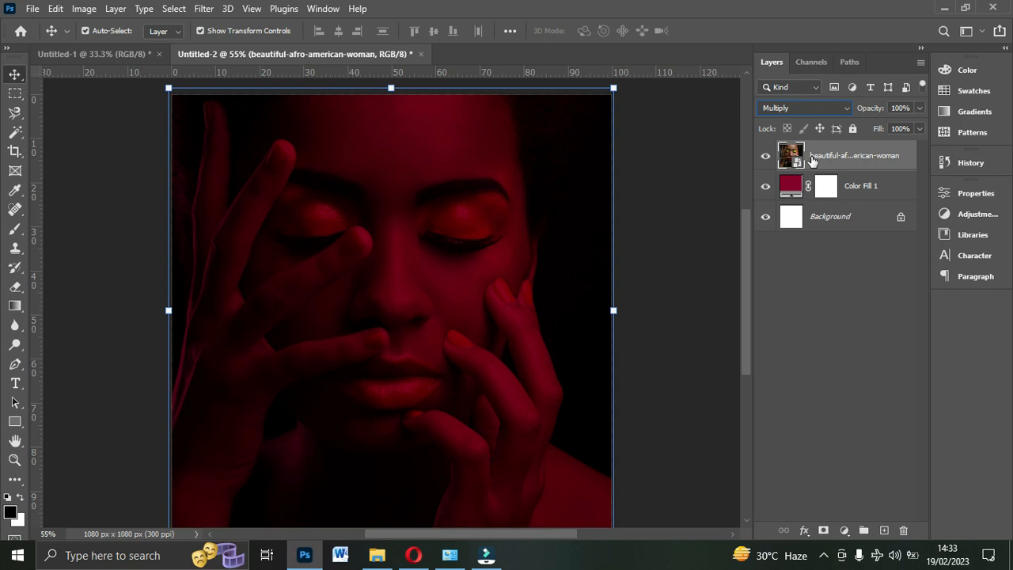
left_click(810, 108)
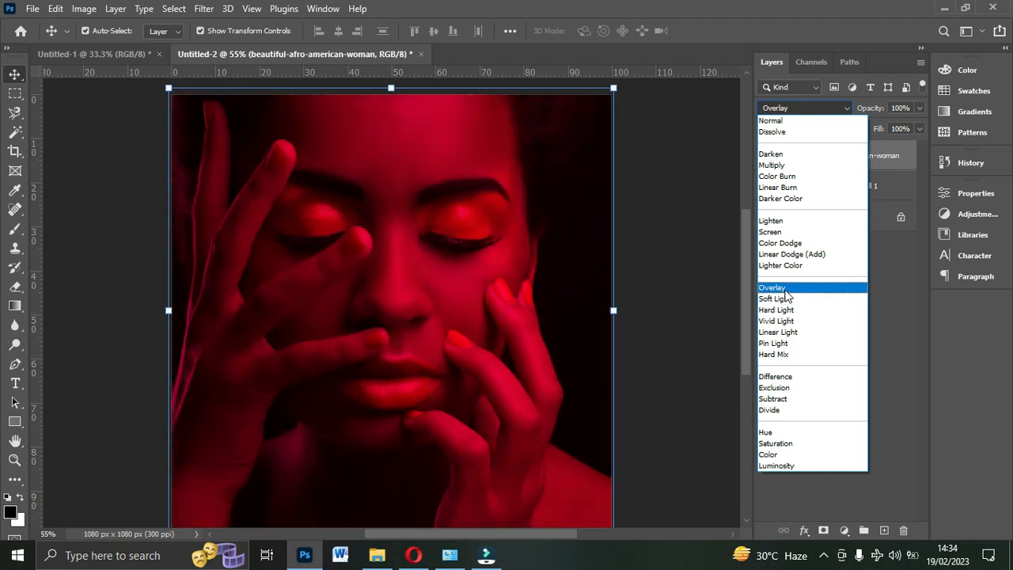
left_click(785, 289)
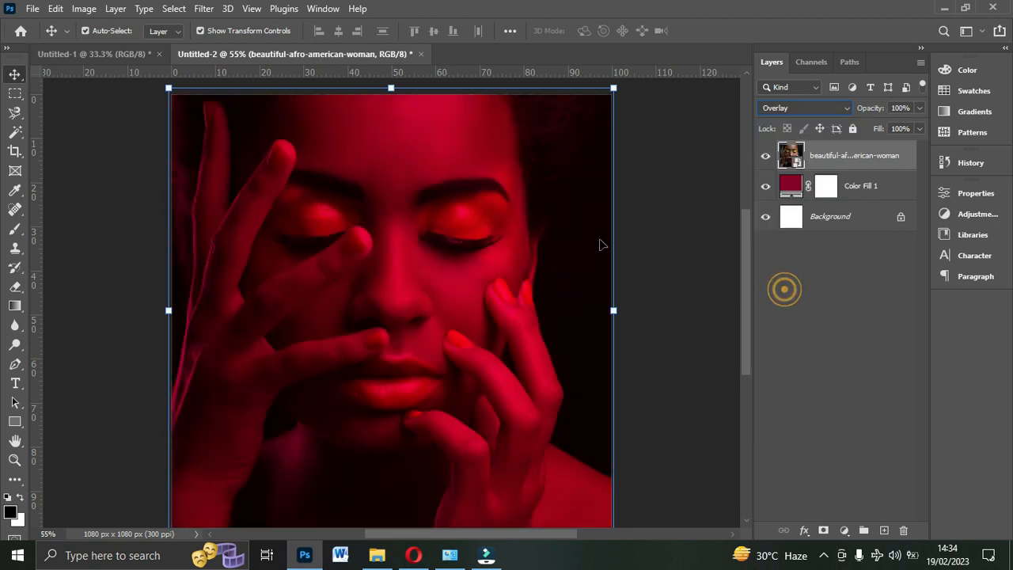
Lower the opacity of the woman photo layer to 13% and deselect it.
left_click(918, 109)
left_click_drag(915, 129, 859, 127)
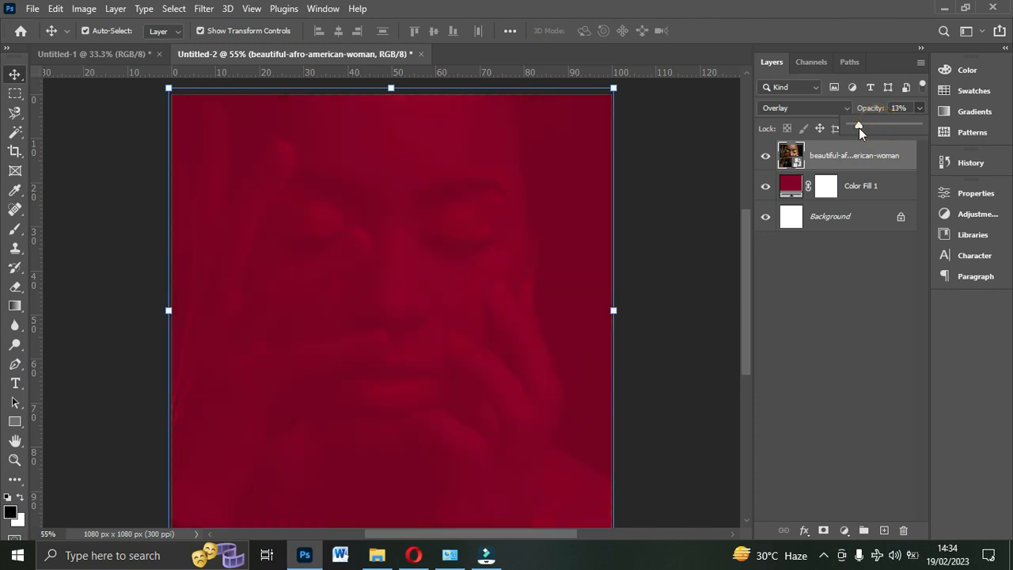
left_click(672, 203)
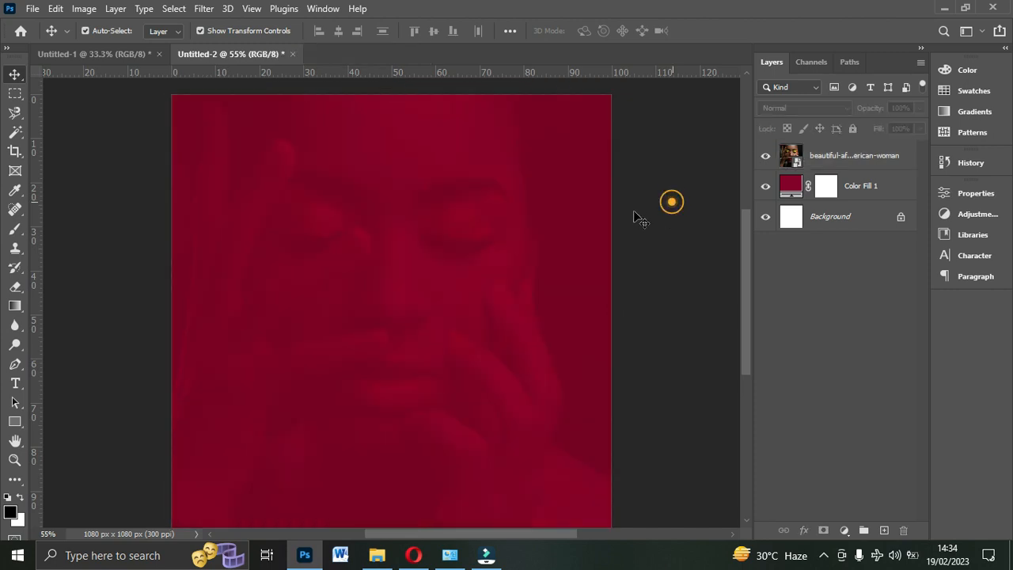
Restore the woman photo layer's opacity to 100% and move it left by about 30% of the canvas width.
left_click(439, 237)
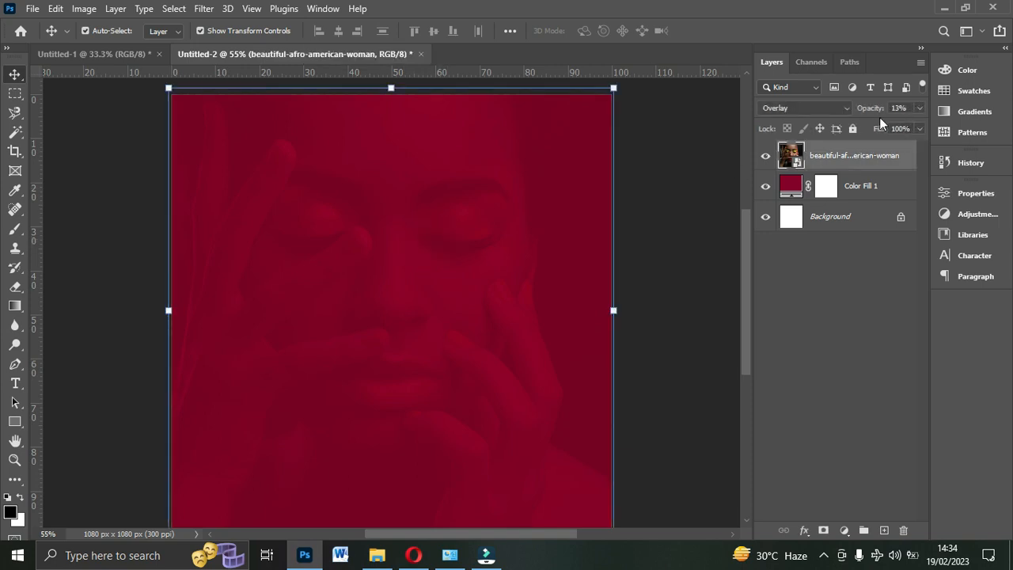
left_click(919, 108)
left_click_drag(853, 123, 919, 125)
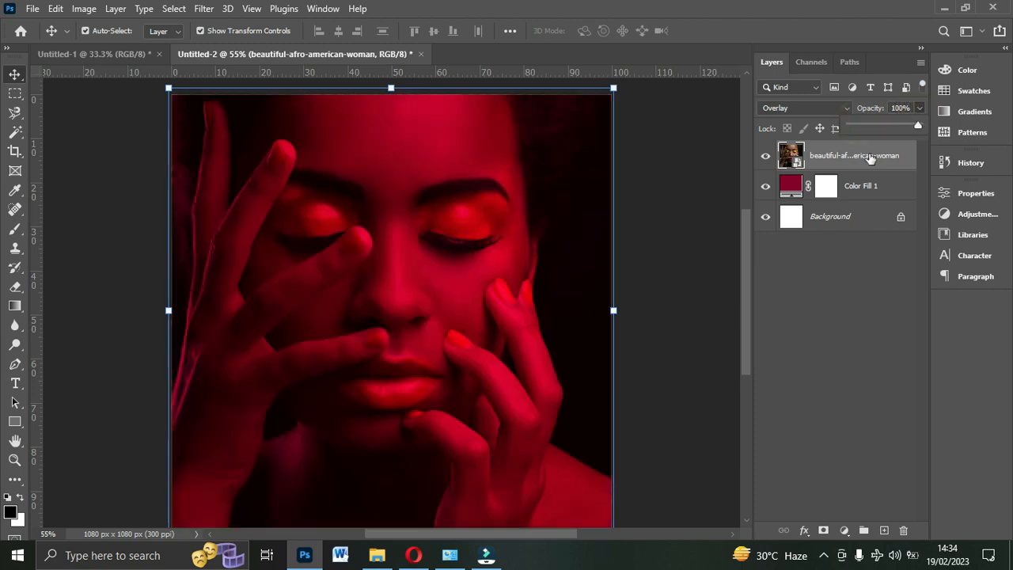
left_click_drag(512, 265, 378, 267)
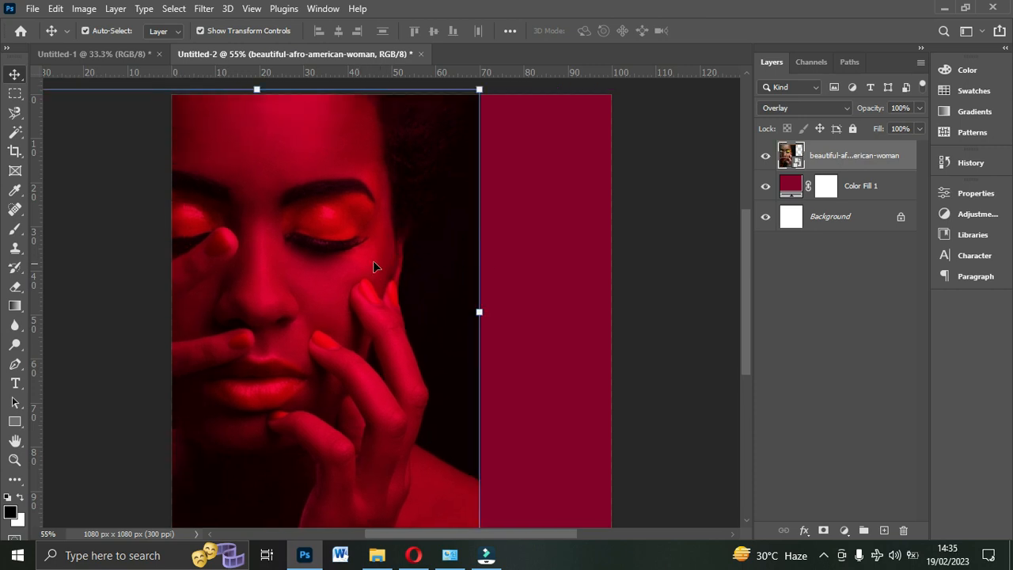
Set the woman photo layer's blend mode to Normal and deselect it to compare the photo with the crimson background.
left_click(791, 108)
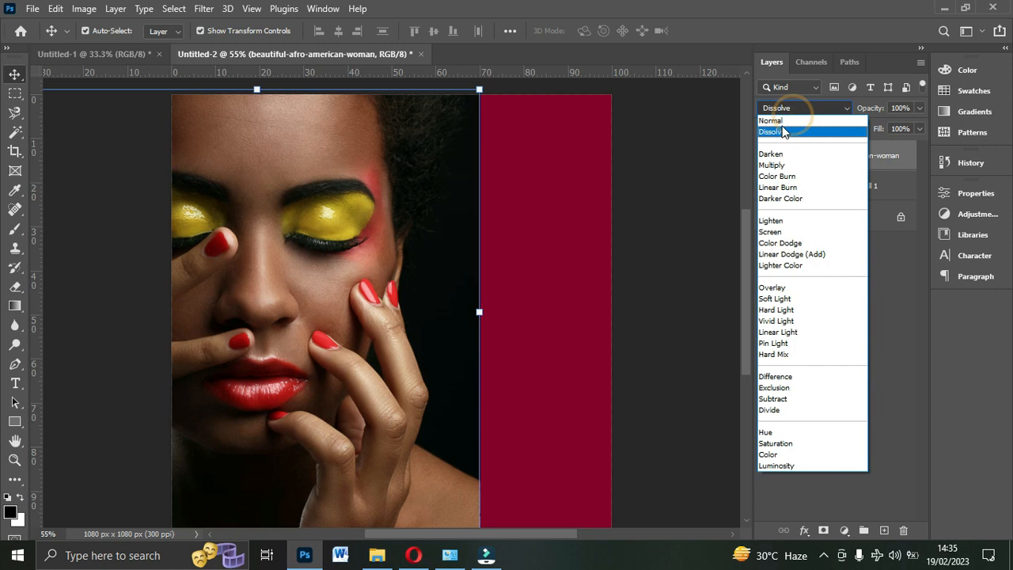
left_click(786, 129)
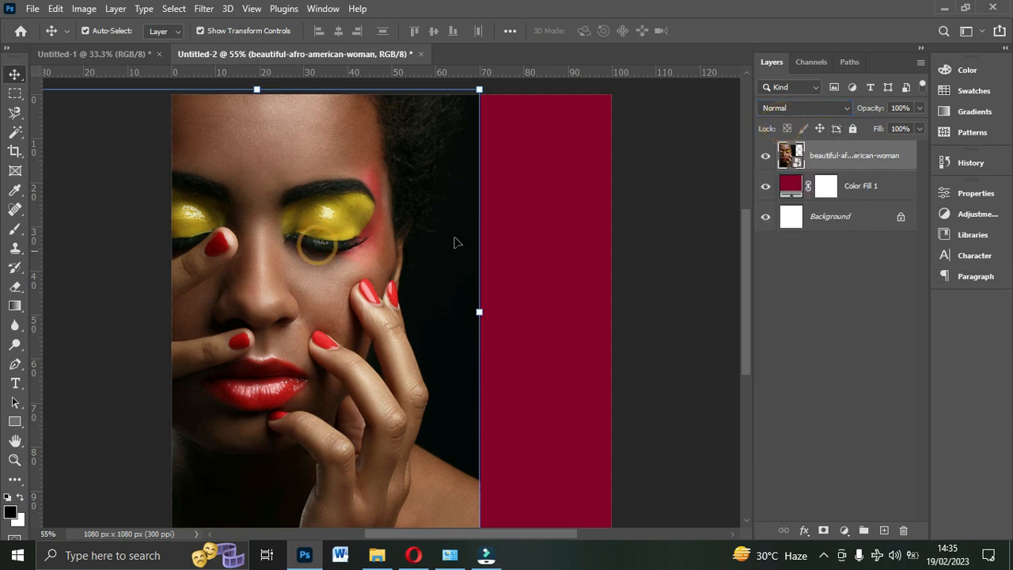
left_click(667, 199)
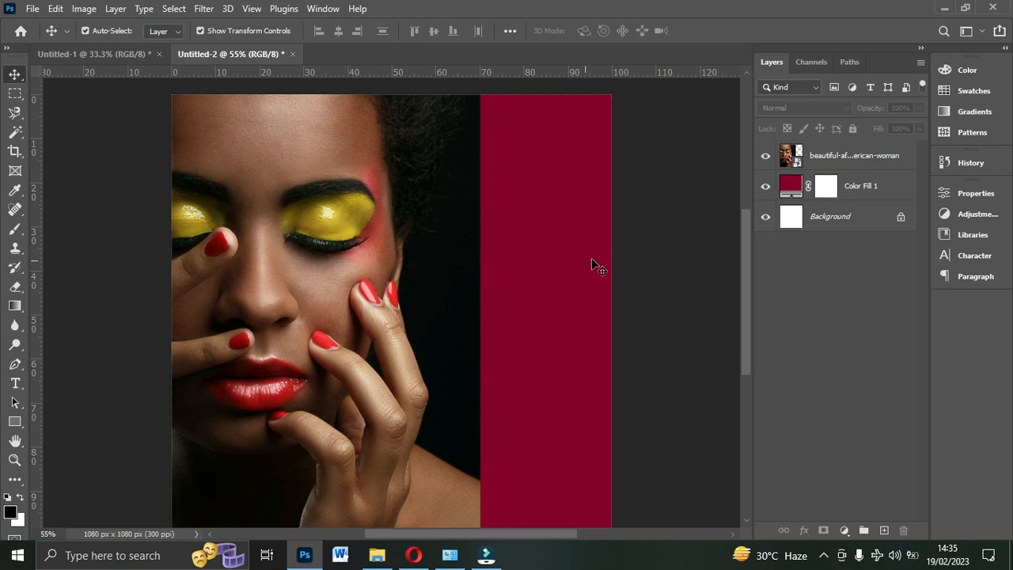
Select the woman photo layer again and return its blend mode to Overlay.
left_click(416, 254)
left_click(795, 110)
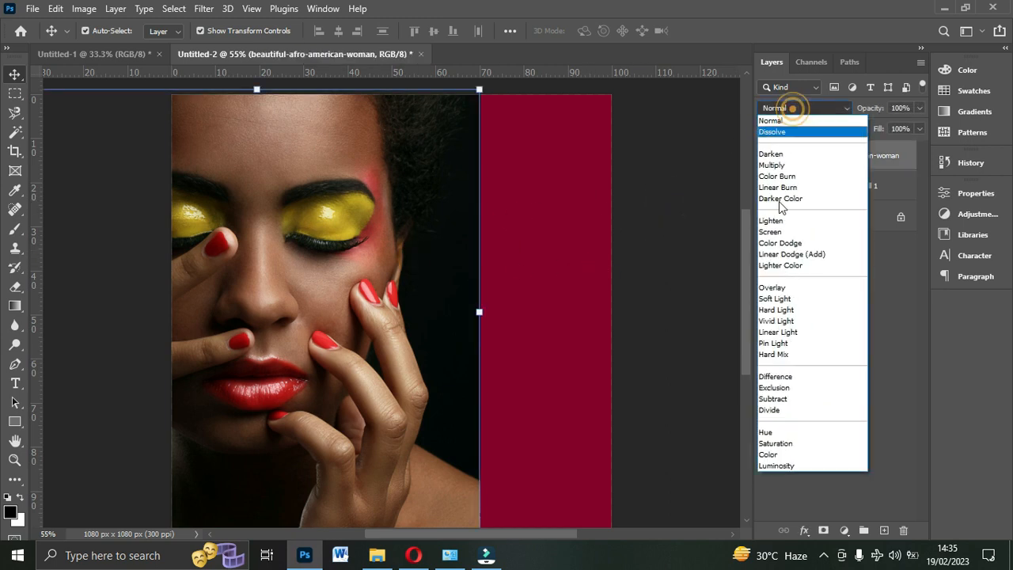
left_click(778, 287)
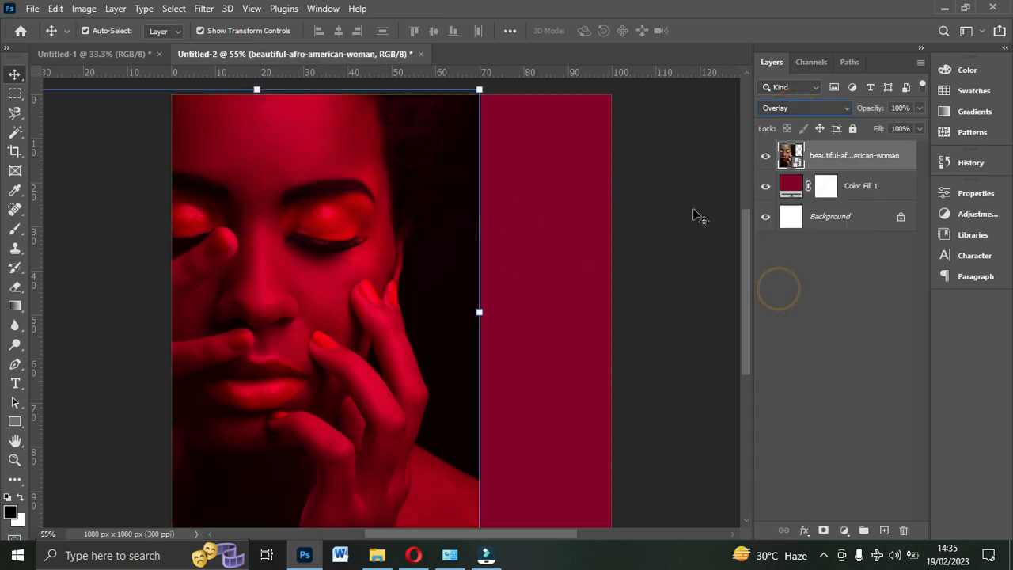
Change the Color Fill 1 layer's colour to green and select the woman photo layer.
double_click(791, 186)
mouse_move(824, 283)
left_mouse_down()
mouse_move(748, 191)
mouse_move(714, 238)
mouse_move(730, 269)
mouse_move(710, 169)
mouse_move(684, 230)
mouse_move(771, 188)
mouse_move(795, 281)
mouse_move(784, 233)
mouse_move(809, 200)
mouse_move(805, 162)
mouse_move(799, 281)
mouse_move(799, 229)
left_mouse_up()
left_click(798, 253)
left_click(955, 141)
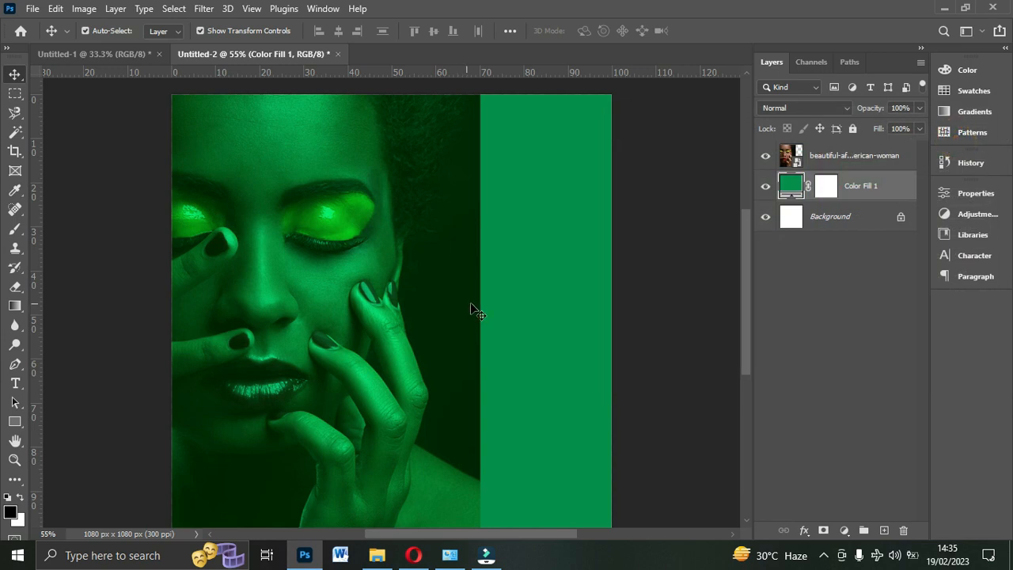
left_click(832, 162)
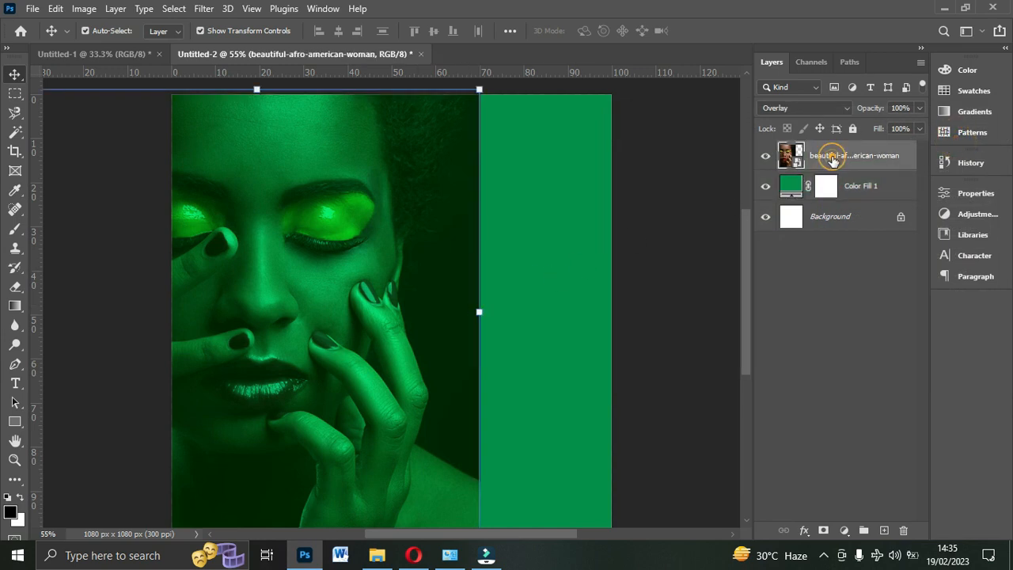
Rasterize the woman photo layer and erase its right edge with the 900 px soft Eraser so it fades into the green.
right_click(833, 162)
left_click(670, 289)
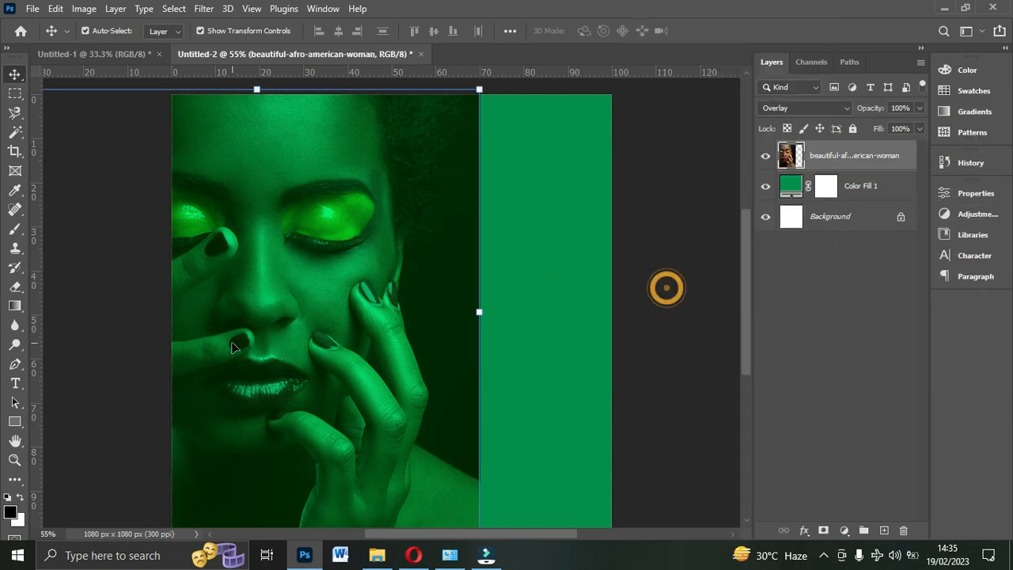
left_click(11, 289)
mouse_move(437, 429)
left_mouse_down()
mouse_move(565, 396)
mouse_move(577, 289)
mouse_move(553, 79)
mouse_move(548, 360)
mouse_move(506, 552)
mouse_move(512, 441)
mouse_move(548, 270)
mouse_move(547, 64)
left_mouse_up()
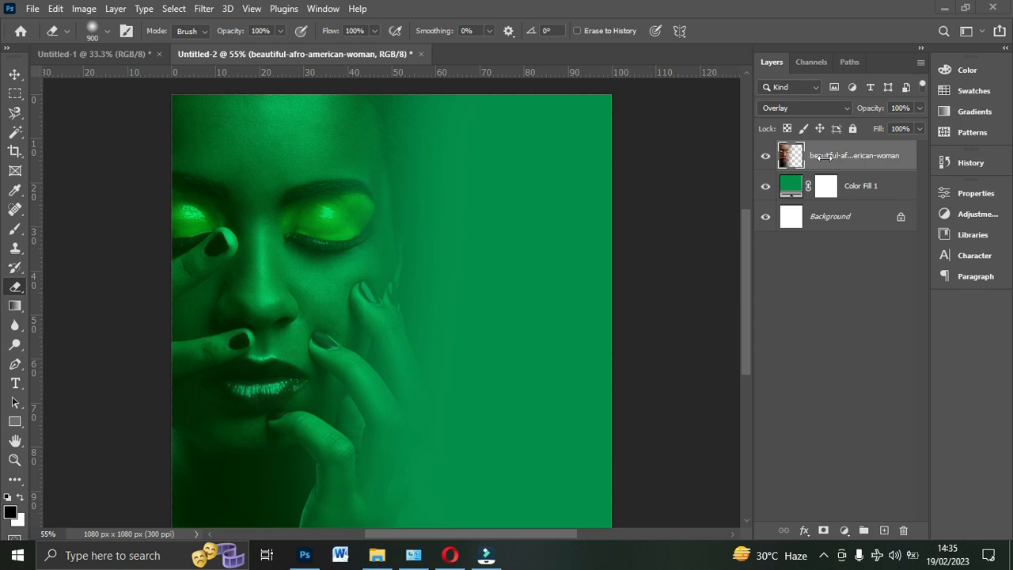
Erase the lower part of the woman photo with the same soft Eraser to fade it into the green, and deselect the layer.
scroll(549, 415, "down", 2)
scroll(549, 416, "down", 2)
mouse_move(501, 438)
left_mouse_down()
mouse_move(450, 463)
mouse_move(98, 455)
mouse_move(521, 488)
mouse_move(642, 369)
left_mouse_up()
scroll(644, 357, "up", 3)
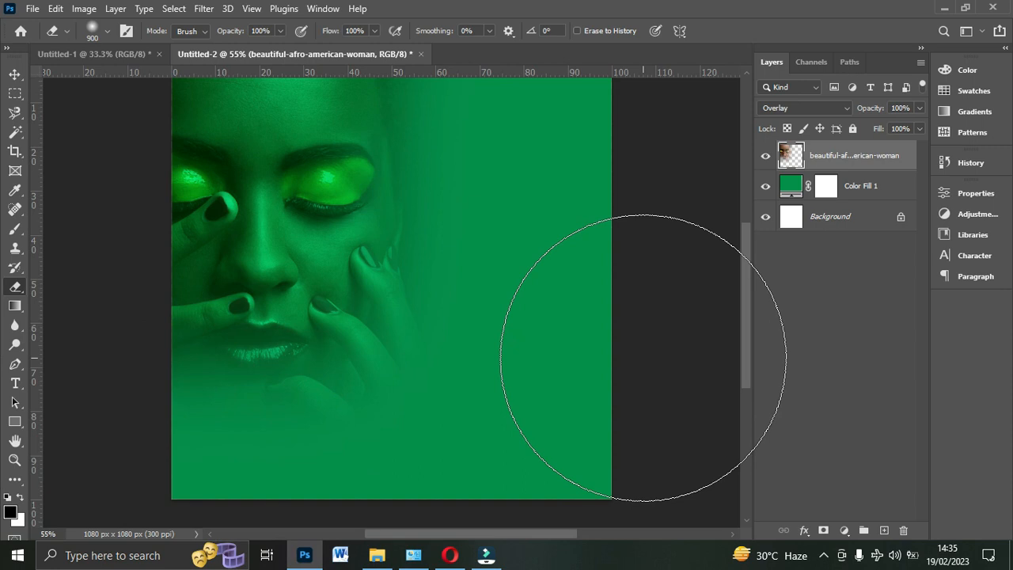
scroll(642, 357, "up", 1)
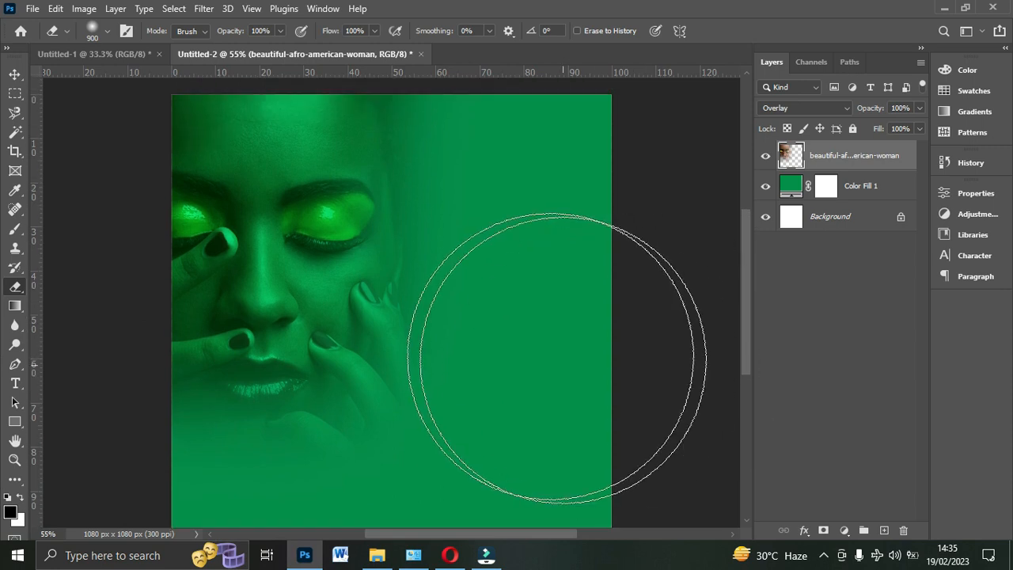
left_click(16, 75)
left_click(674, 257)
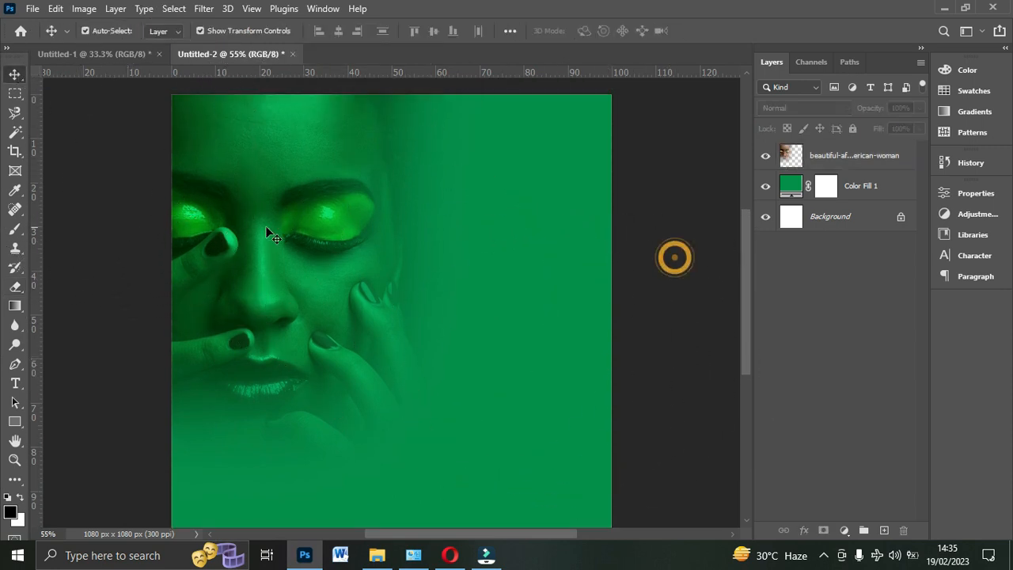
Add the text "Beauty" in white (#ffffff), Gotham Black at 62 pt, beside the woman's face.
left_click(15, 383)
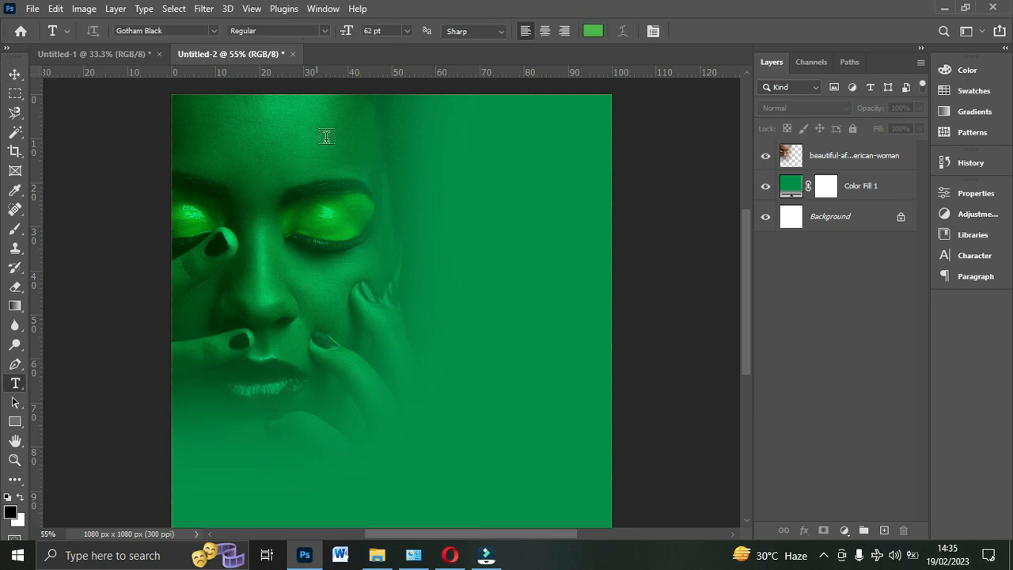
left_click(593, 31)
type("ffffff")
left_click(943, 143)
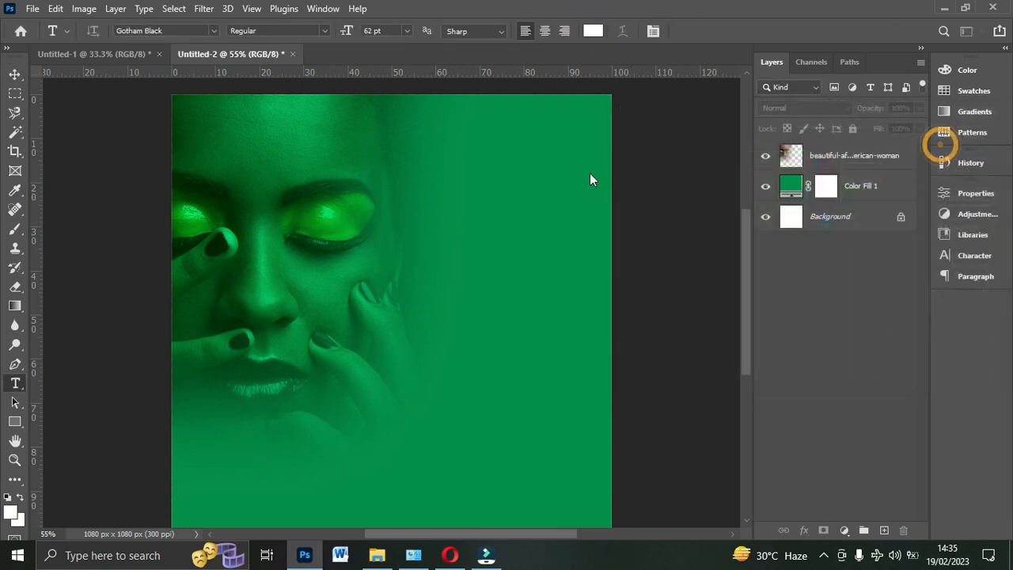
left_click(357, 276)
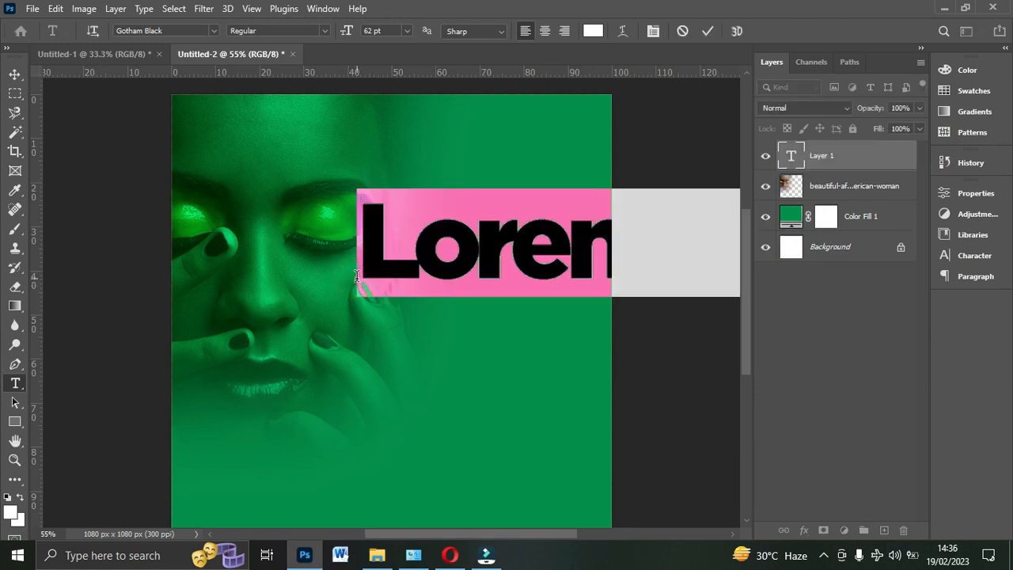
type("Be")
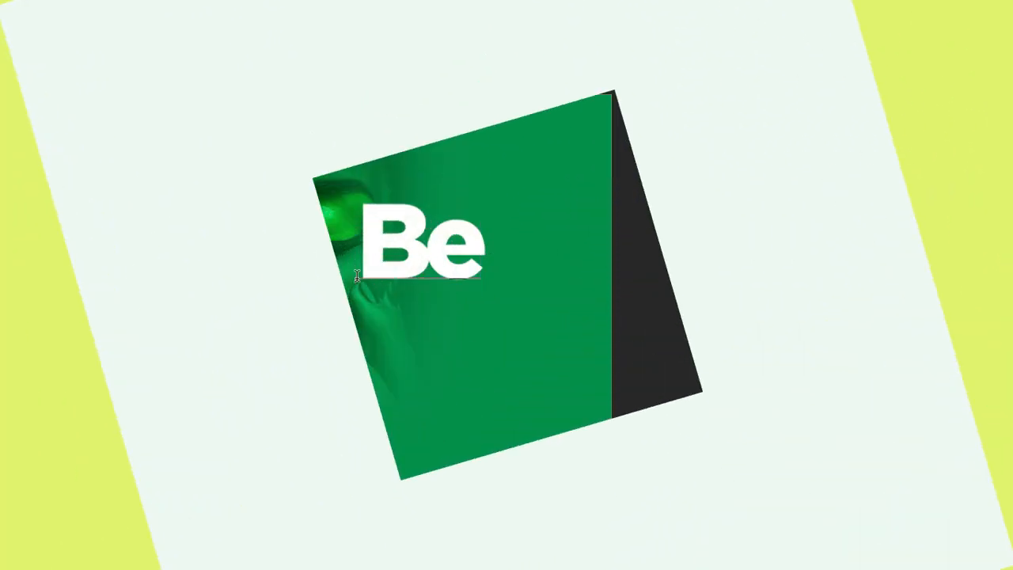
key("BackSpace")
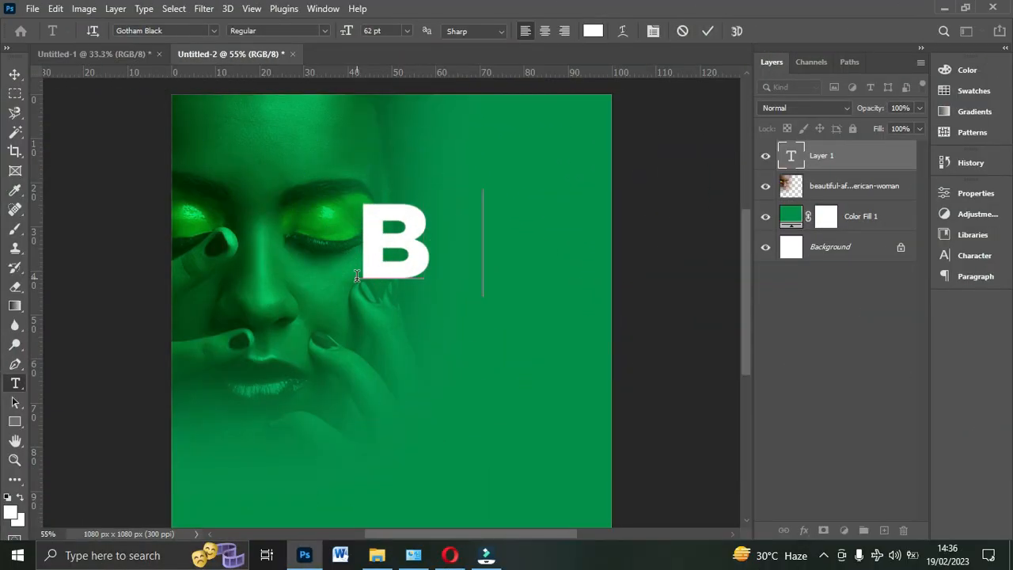
type("u")
key("BackSpace")
type("eauty")
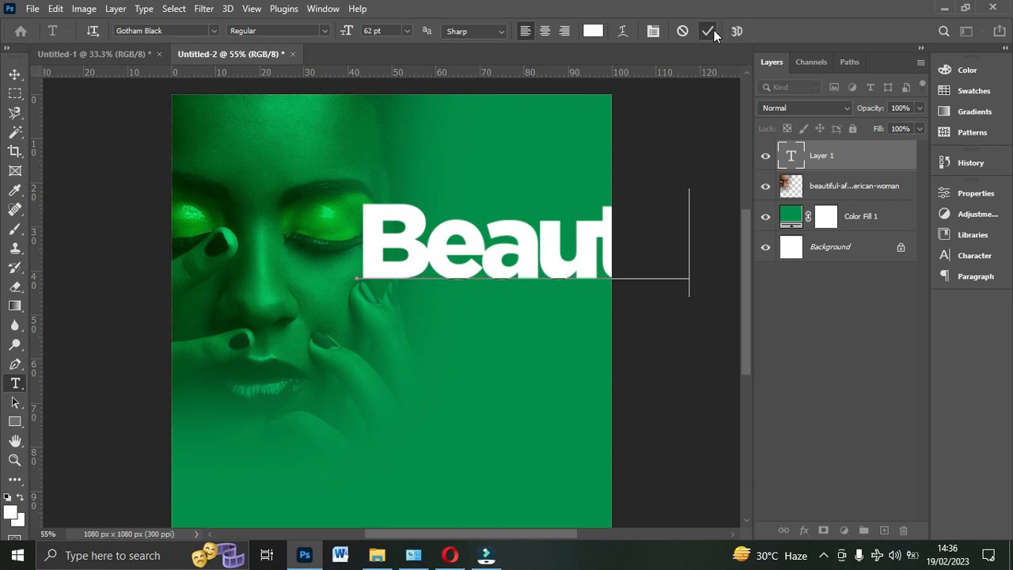
left_click(709, 30)
Scale the Beauty text to about 68.5% and place it right of the woman's nose, fully inside the canvas.
left_click(16, 74)
left_click_drag(455, 247, 348, 228)
left_click_drag(253, 185, 311, 206)
left_click_drag(650, 206, 544, 241)
left_click_drag(491, 295, 515, 289)
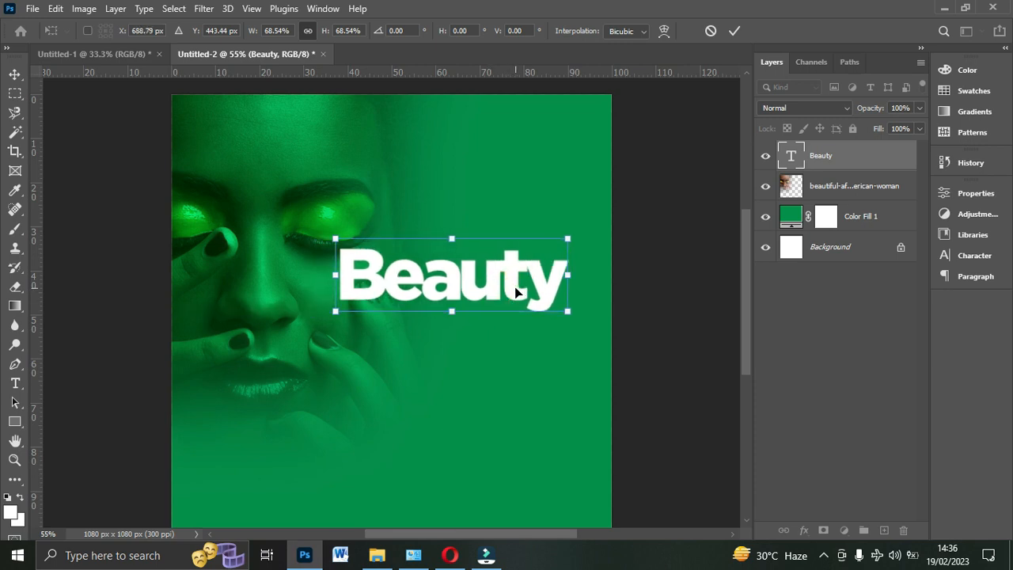
key("Return")
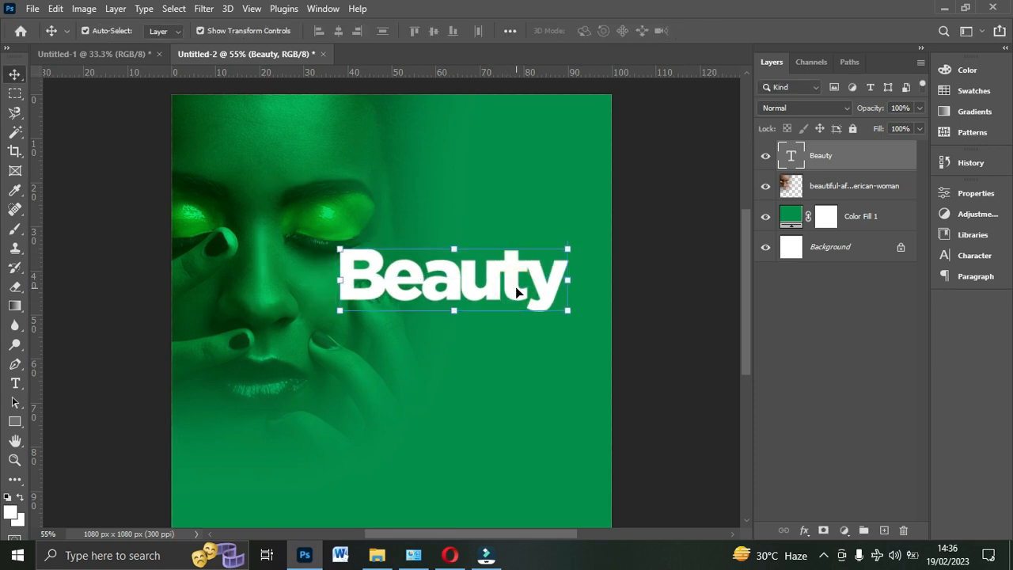
Try a tracking of -50 on the Beauty text and undo it.
left_click(974, 255)
left_click(915, 247)
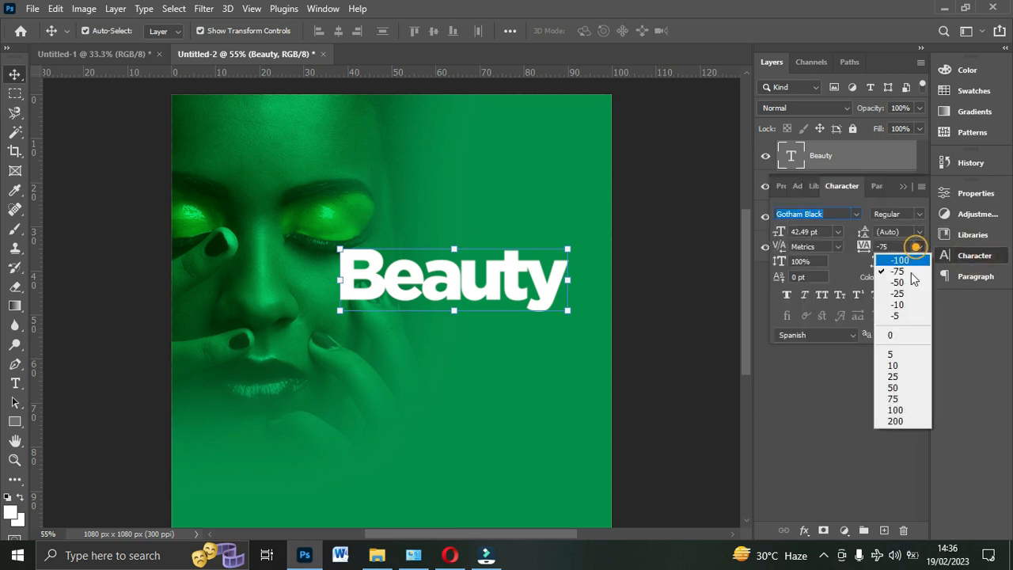
left_click(909, 282)
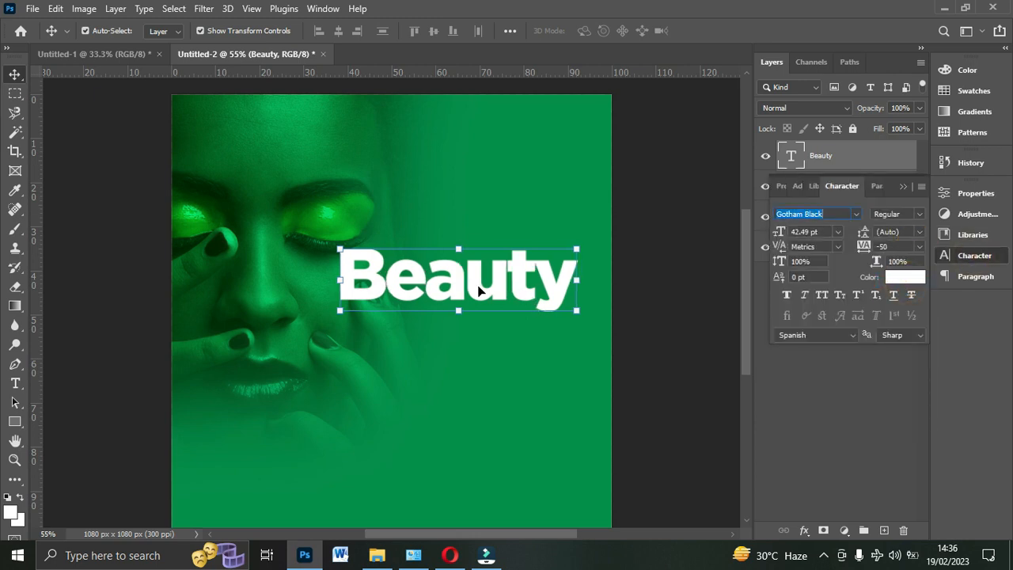
left_click_drag(479, 289, 486, 352)
key("ctrl+z")
Duplicate the Beauty text directly below the original and replace the copy's wording with "Is Natural".
key("ctrl+j")
double_click(485, 345)
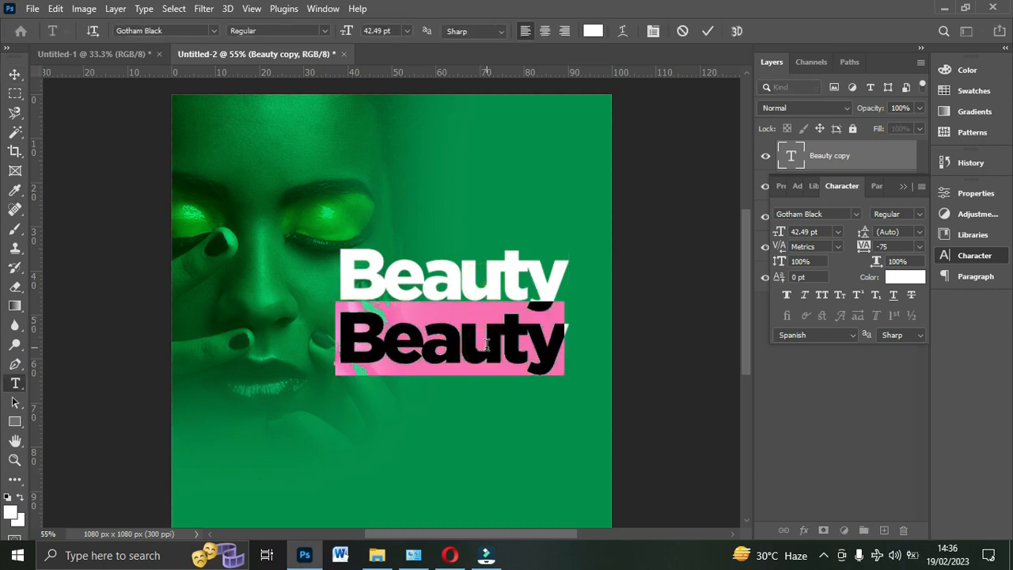
type("Is")
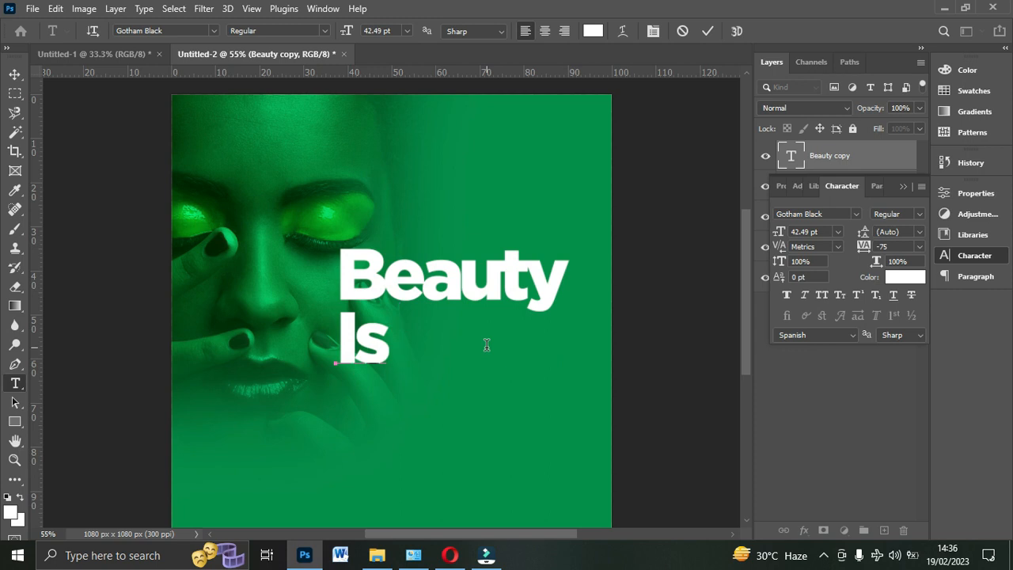
type(" Na")
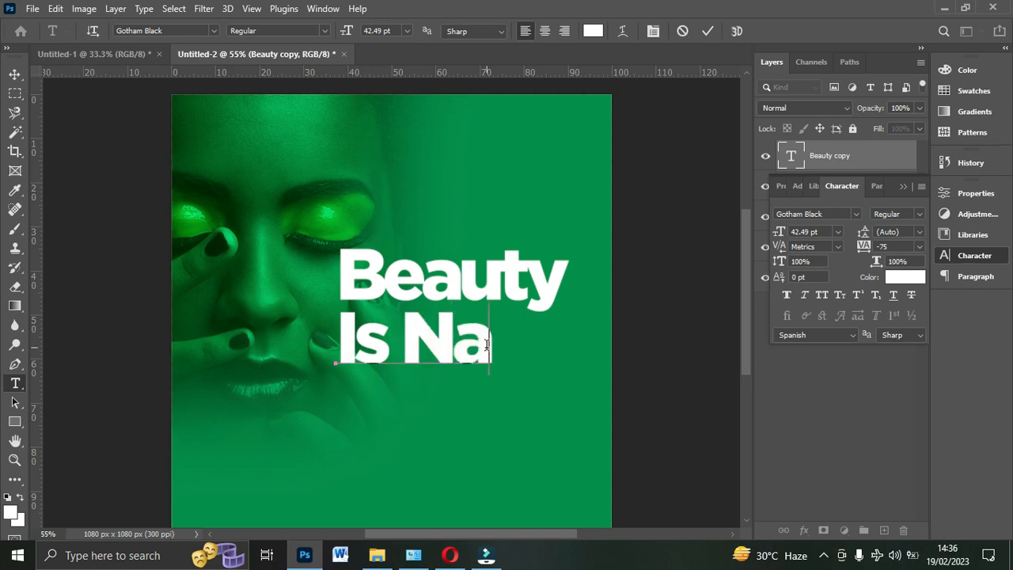
type("tura")
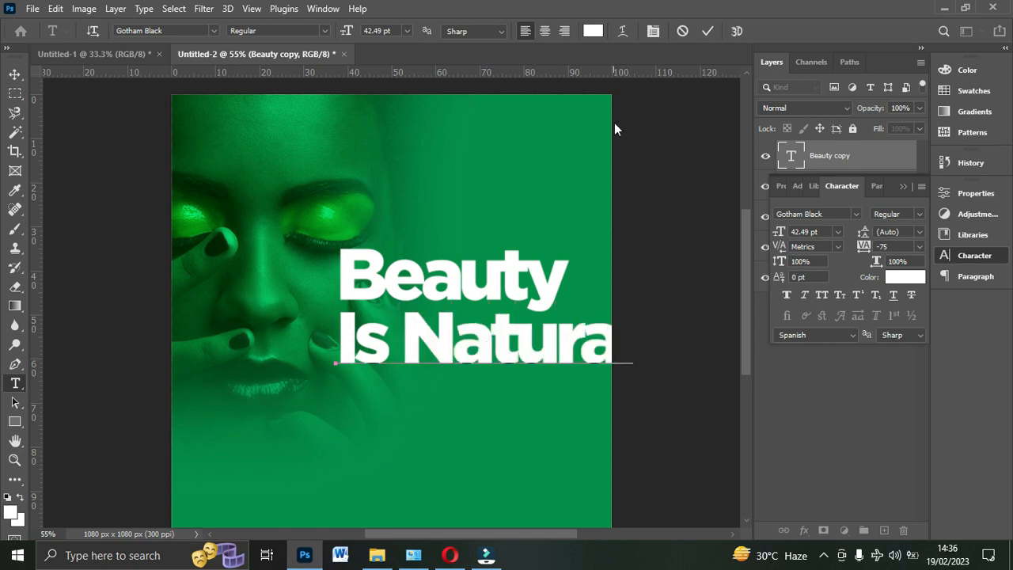
Remove the word "Is" and its space from the copied text so it reads "Natural", and commit the edit.
left_click(405, 337)
key("Left")
key("Left")
key("BackSpace")
key("Delete")
key("Delete")
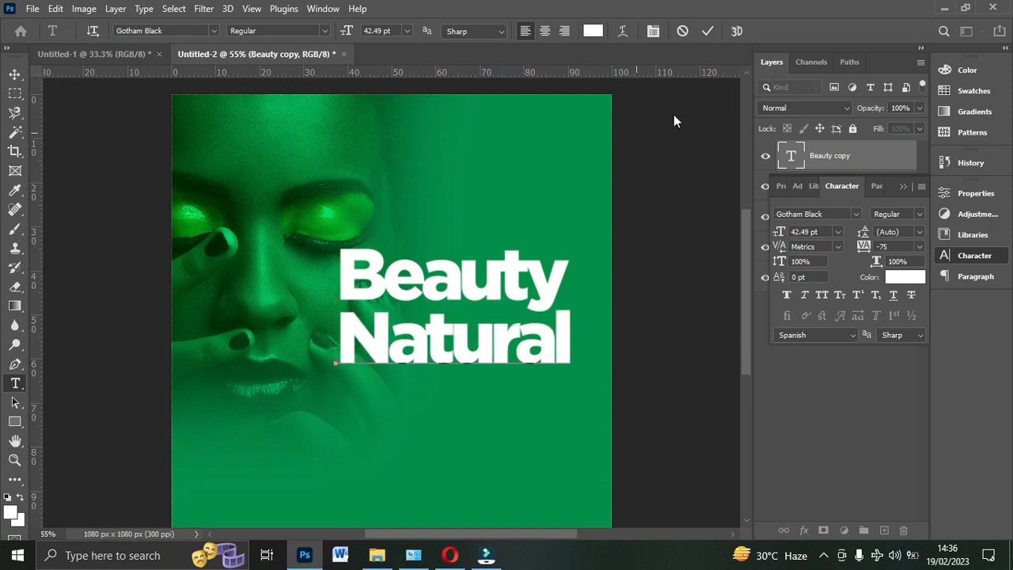
left_click(706, 31)
Swap the two words so that Natural sits tightly above Beauty, left-aligned, and deselect them.
key("v")
left_click_drag(520, 342, 525, 230)
left_click_drag(499, 283, 504, 343)
left_click_drag(500, 215, 502, 271)
left_click(695, 300)
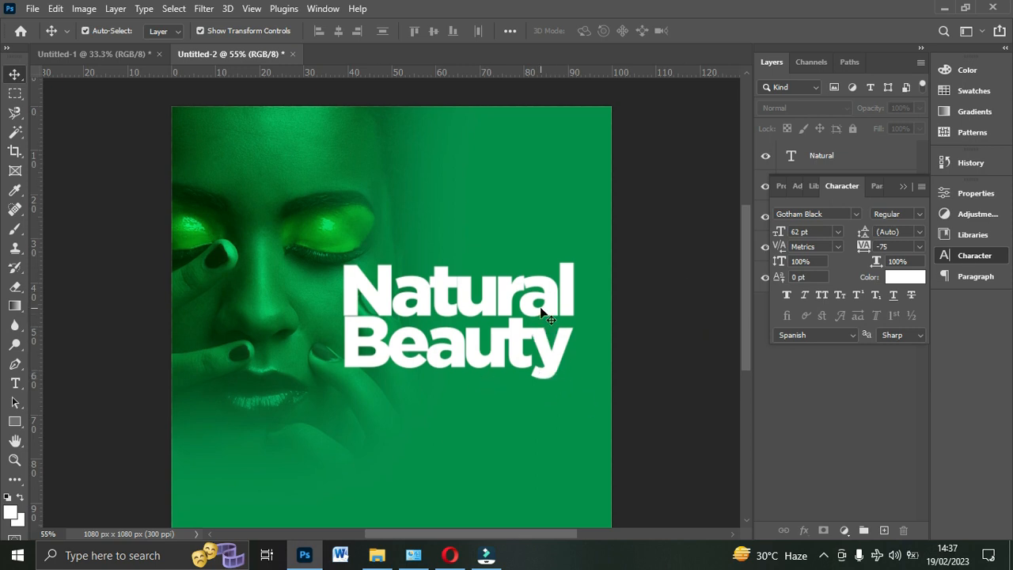
Draw a white circle about 656 px across with the Ellipse tool and move it into the canvas's lower-right corner.
scroll(549, 339, "down", 2)
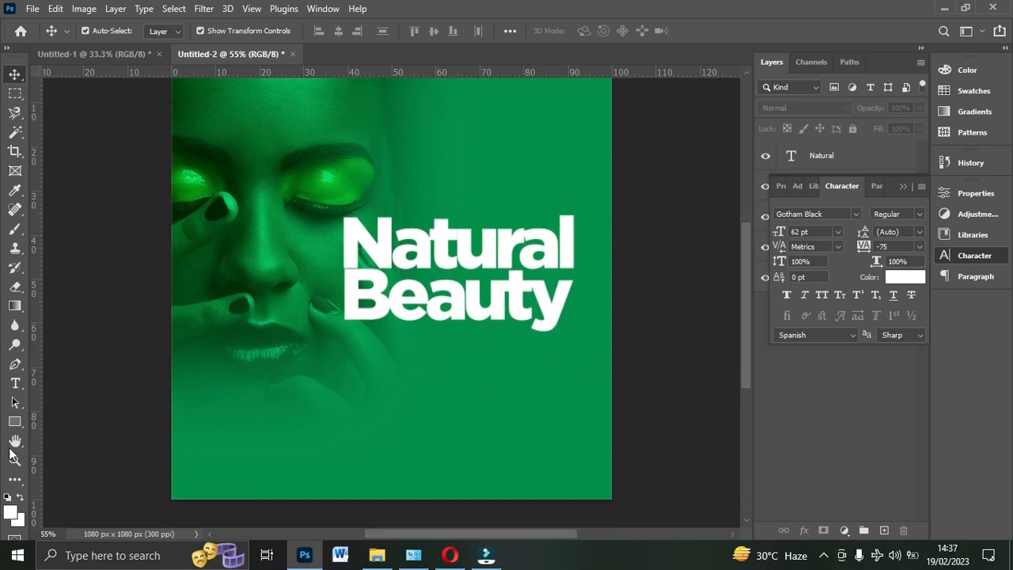
left_click_drag(14, 427, 49, 424)
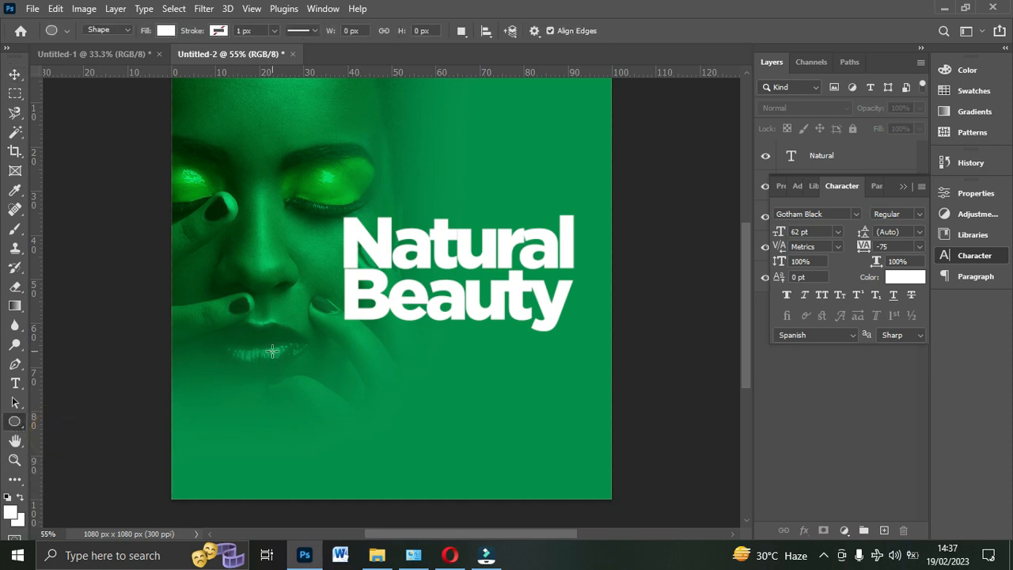
left_click_drag(295, 318, 552, 497)
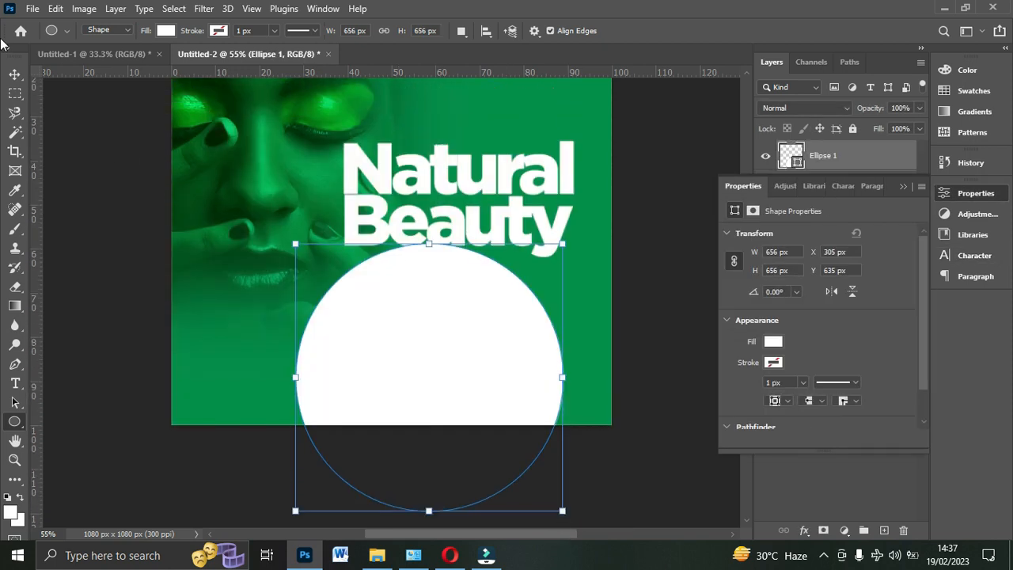
left_click(15, 75)
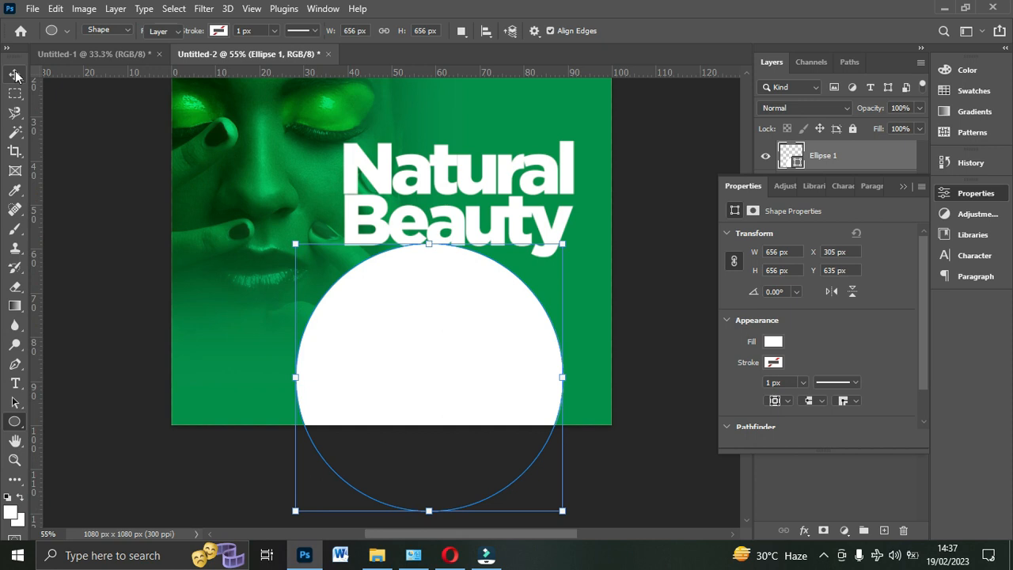
left_click(906, 190)
left_click_drag(418, 309, 522, 348)
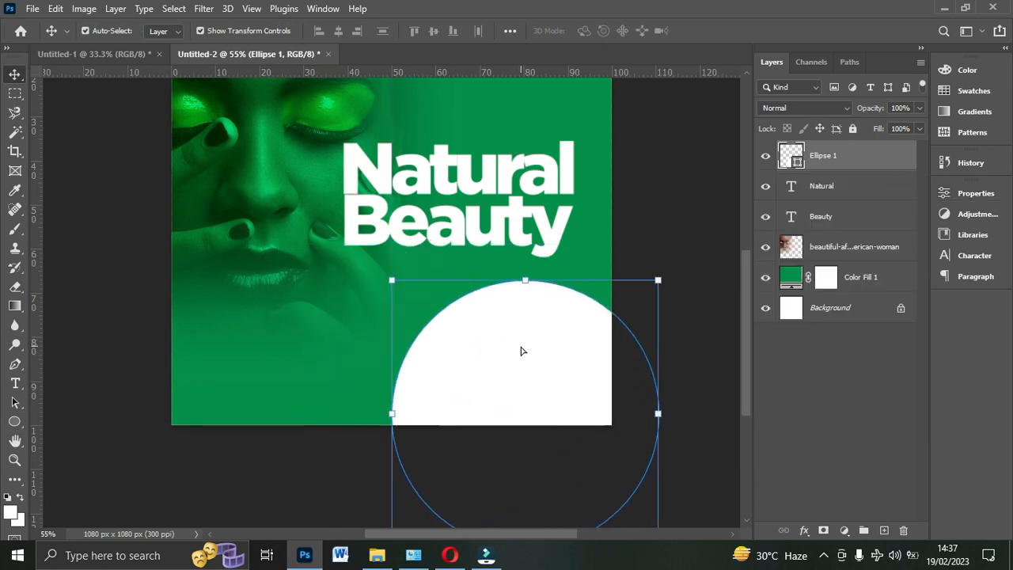
left_click(691, 175)
Enlarge the white circle to about 132.8% and shift it left along the bottom of the canvas.
scroll(498, 340, "up", 3)
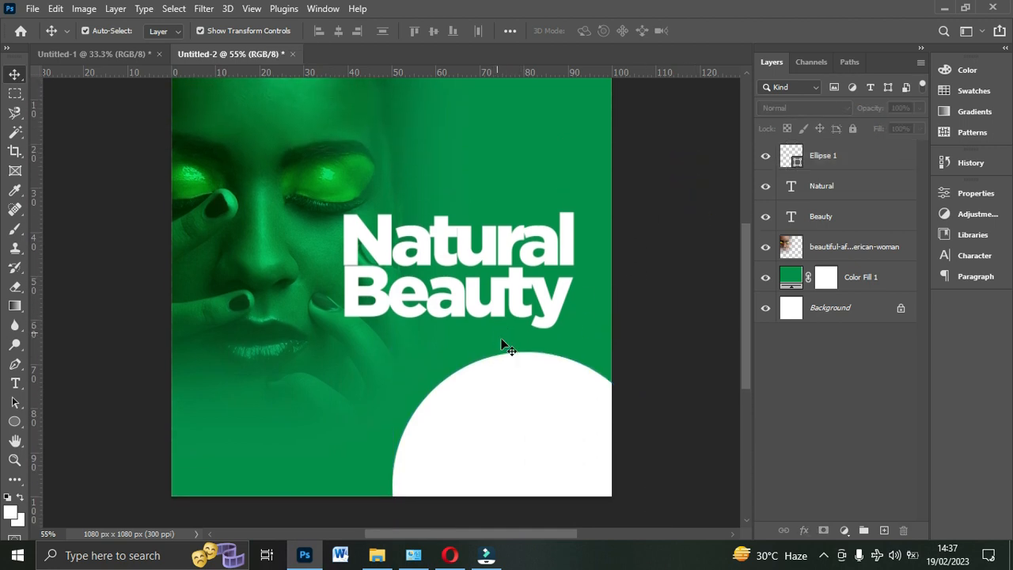
scroll(520, 408, "up", 2)
left_click_drag(520, 427, 474, 402)
left_click_drag(613, 362, 701, 276)
left_click_drag(464, 385, 438, 462)
key("Return")
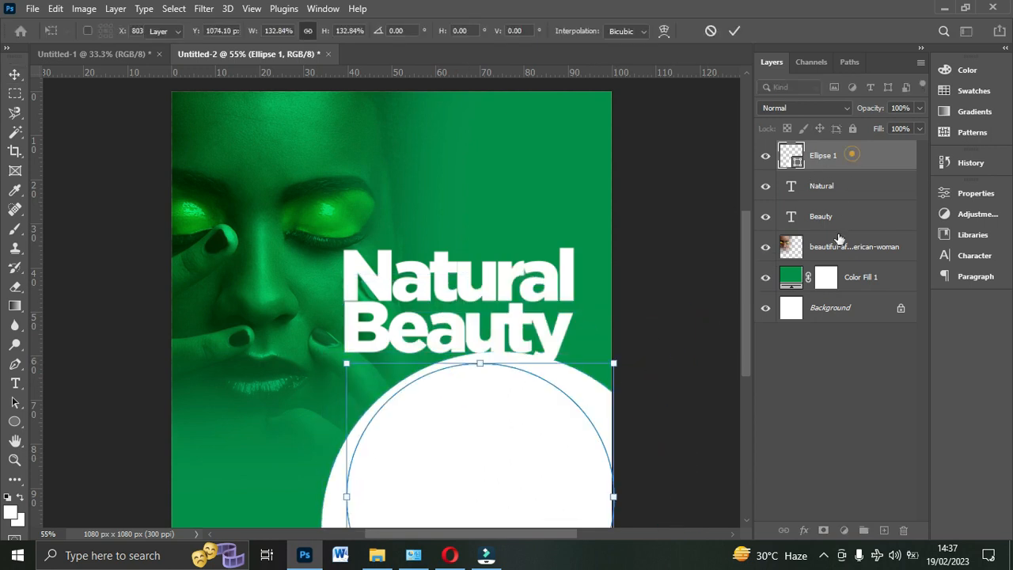
Place the Ellipse 1 layer beneath the woman photo layer and lower the circle clear of the Beauty text.
left_click_drag(847, 155, 831, 261)
scroll(539, 361, "down", 2)
left_click_drag(539, 361, 496, 407)
left_click(633, 236)
scroll(633, 236, "up", 1)
scroll(632, 236, "up", 2)
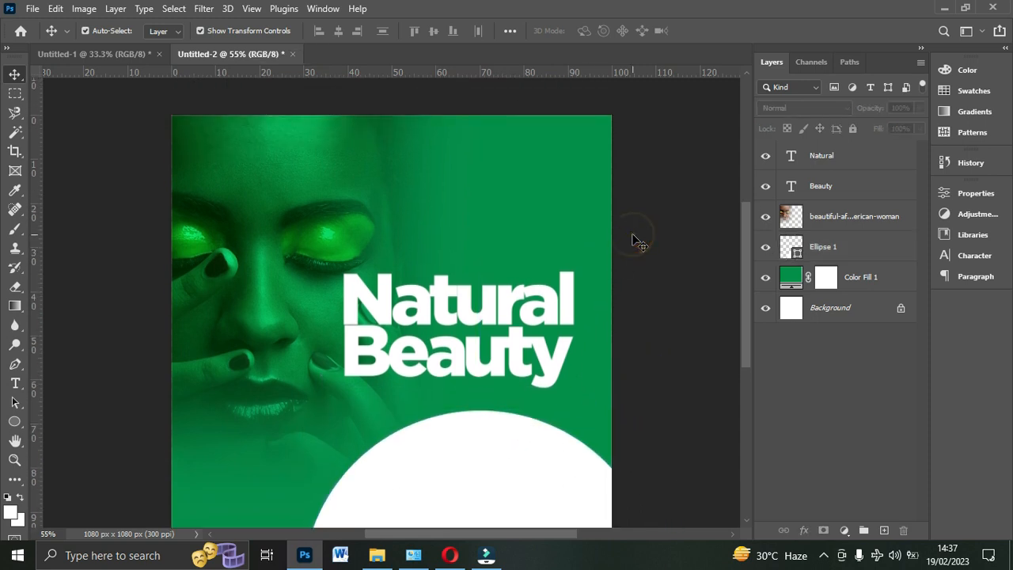
Duplicate the Natural text and move the copy down onto the white circle.
left_click(344, 182)
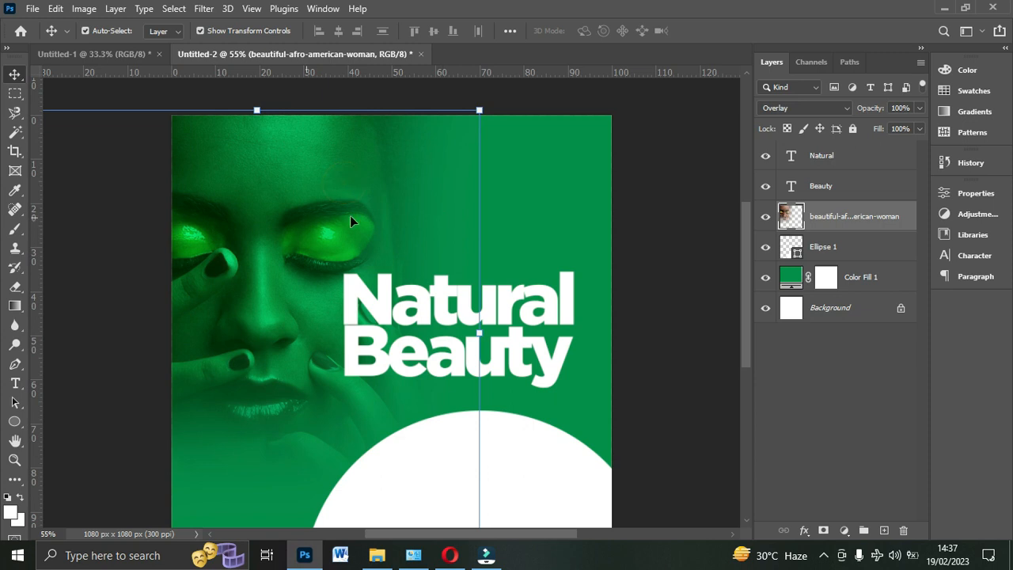
scroll(488, 199, "down", 1)
scroll(488, 199, "down", 2)
left_click(546, 246)
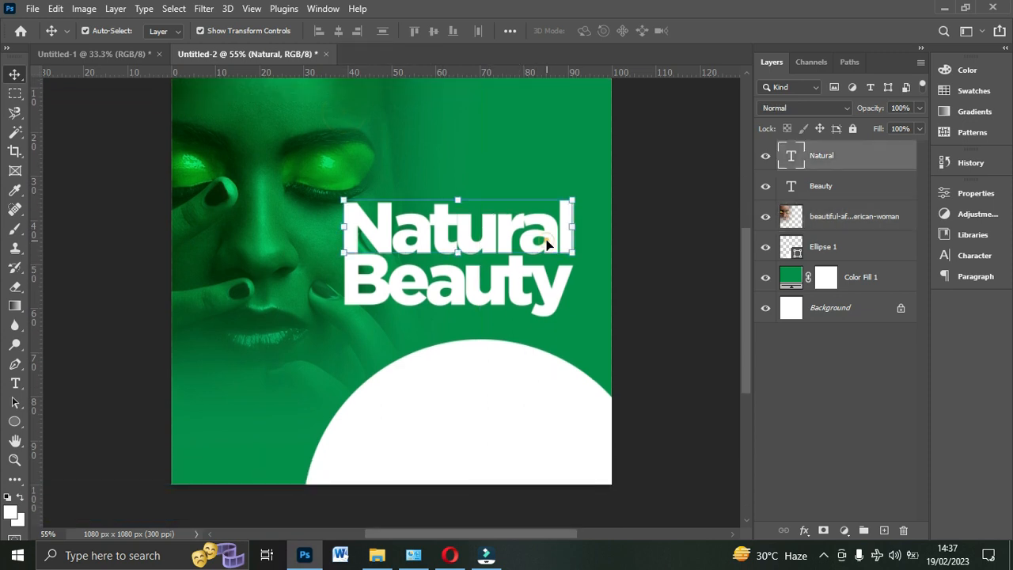
key("ctrl+j")
left_click_drag(541, 234, 577, 422)
Set the copied Natural text's colour to black (#000000).
left_click(974, 255)
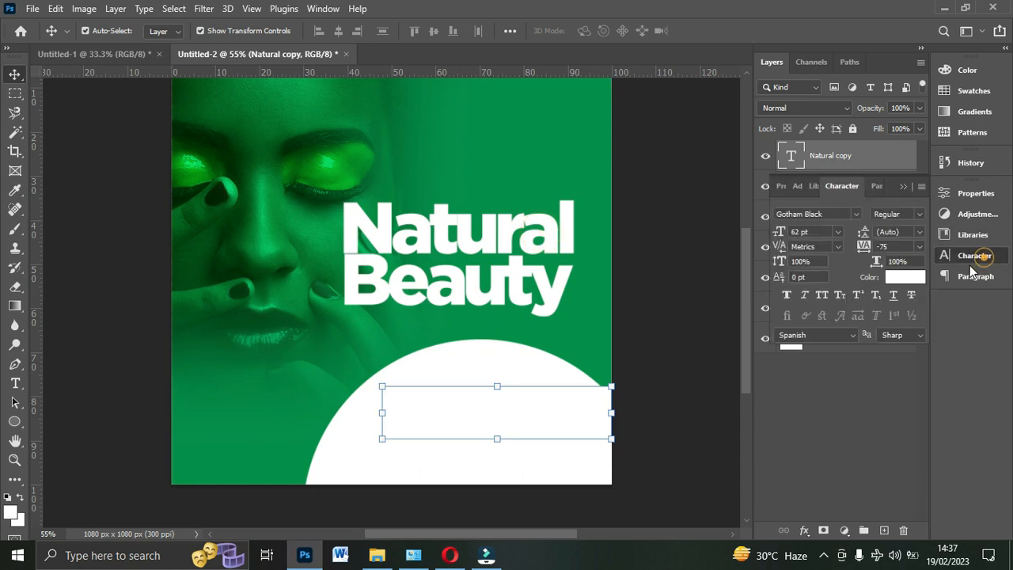
left_click(907, 279)
left_click_drag(712, 228, 825, 374)
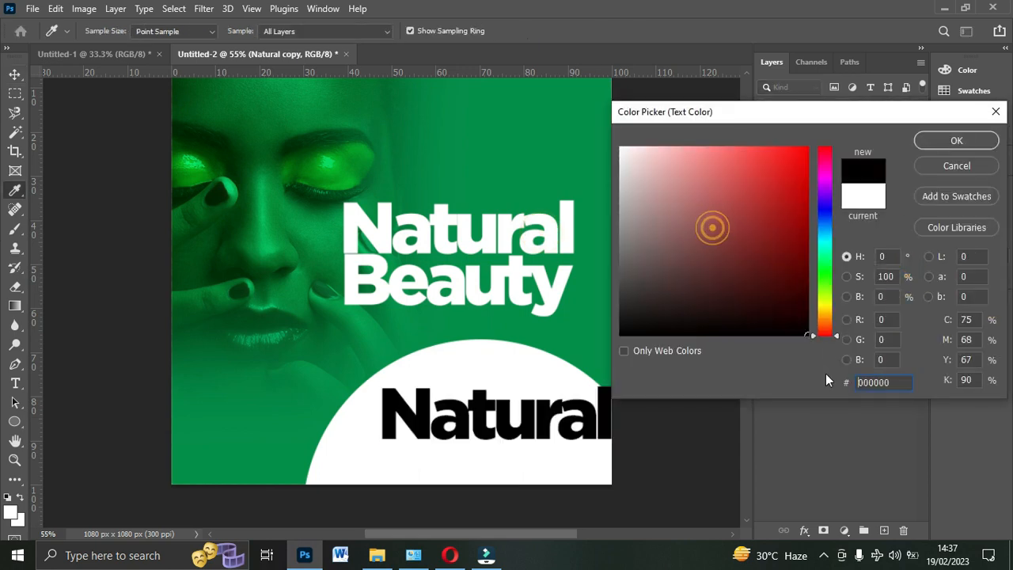
left_click(957, 140)
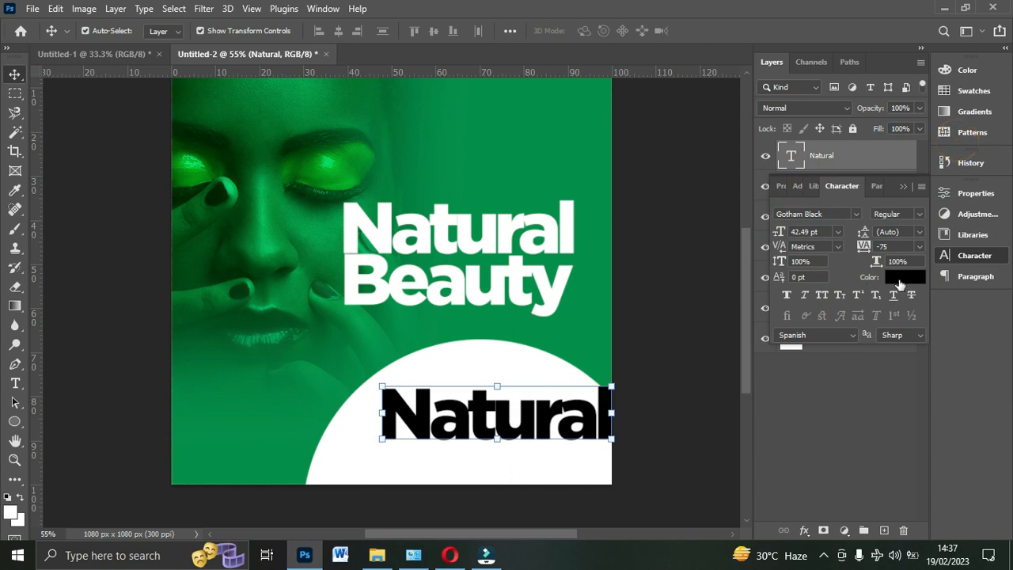
Recolour the copied Natural text dark green (#035a25) by sampling a shade from the portrait.
left_click(907, 277)
left_click(272, 107)
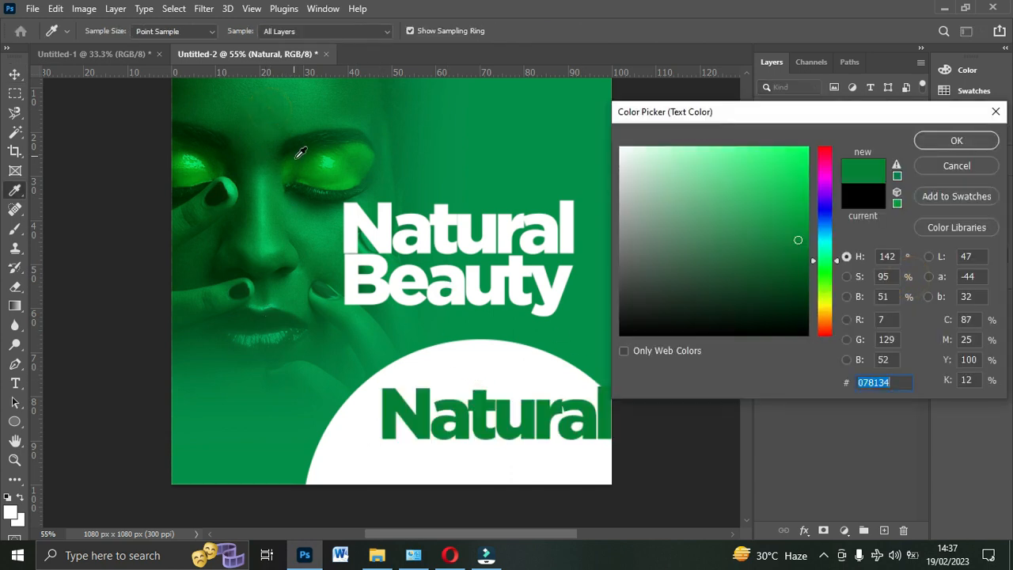
left_click(339, 165)
left_click(334, 164)
left_click(326, 129)
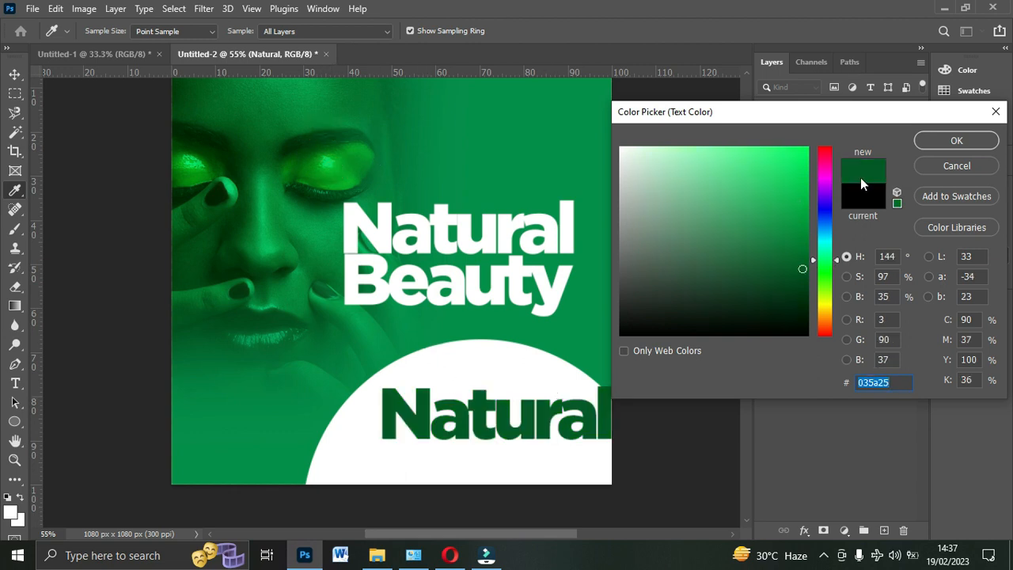
left_click(956, 140)
key("v")
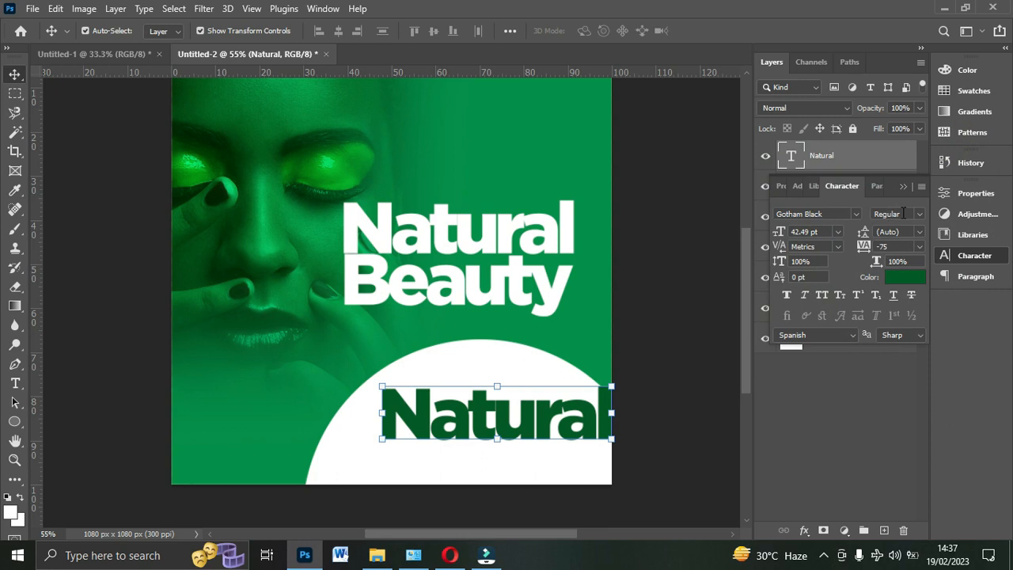
Set the copied Natural text to the Gotham Book font at a size of 10 pt.
double_click(846, 216)
key("BackSpace")
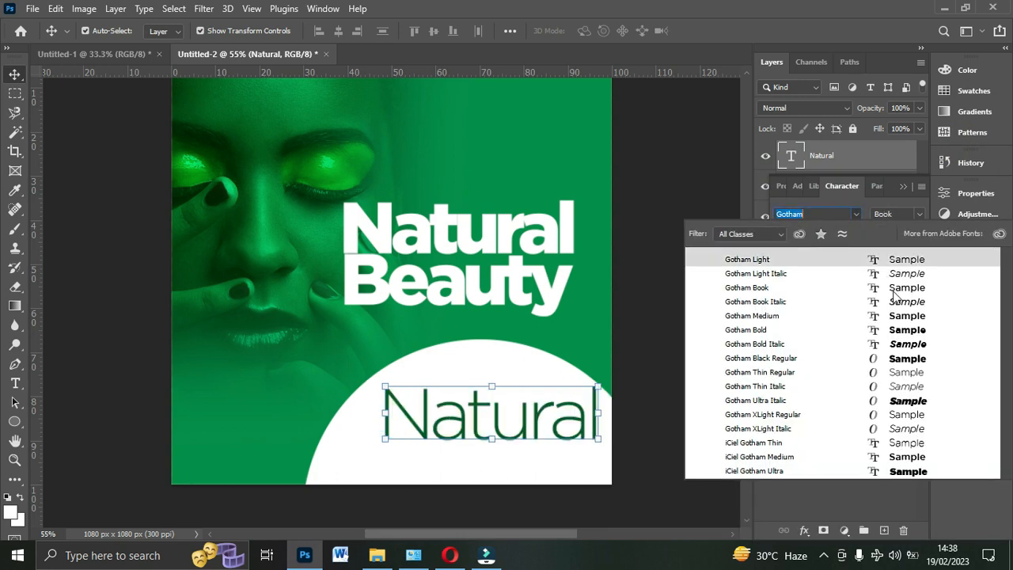
left_click(892, 289)
left_click(838, 231)
left_click(813, 261)
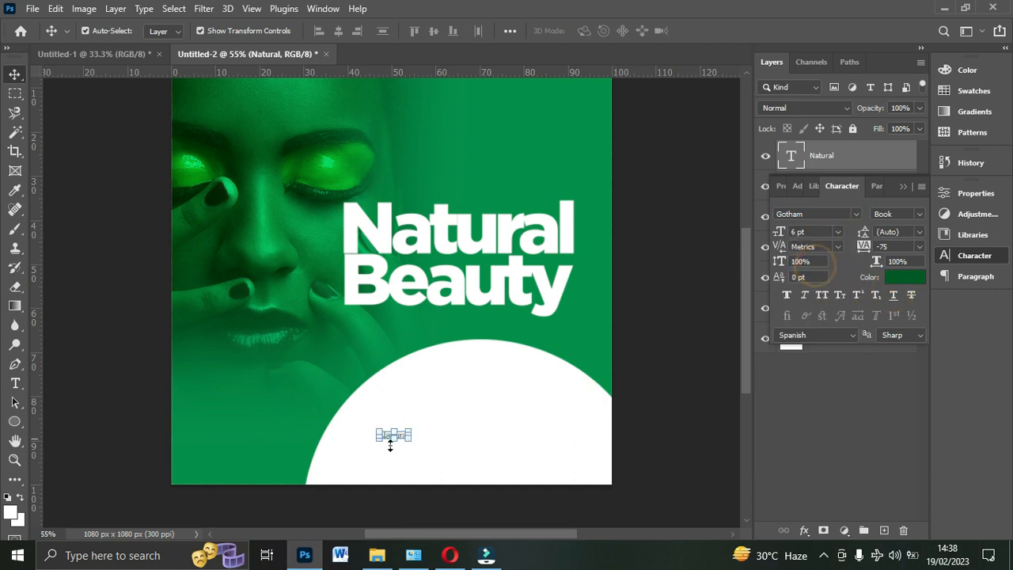
left_click(836, 232)
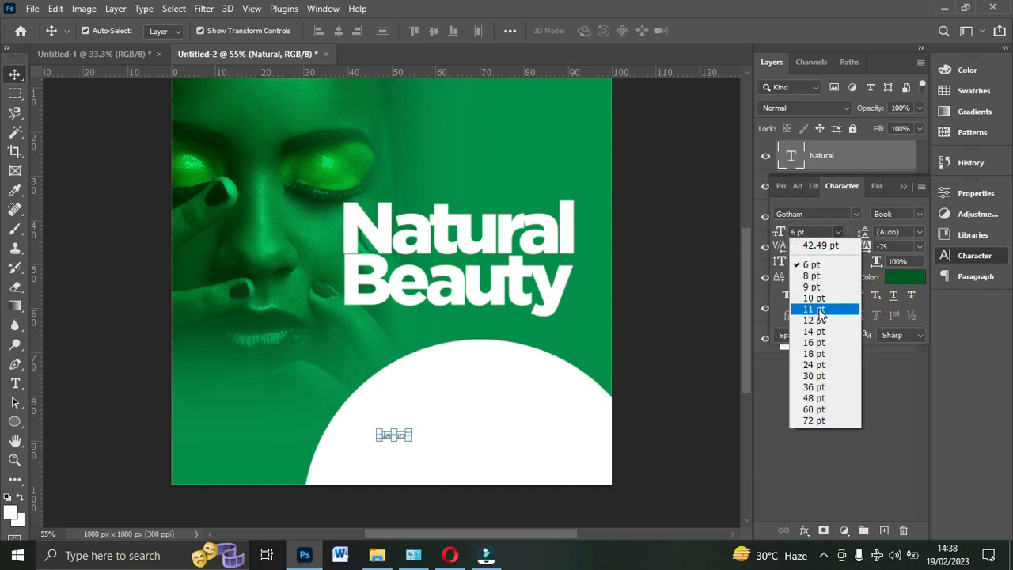
left_click(816, 301)
Move the small text up on the white circle and replace it with "God has bless our ladies / with so much natural beauty".
left_click_drag(414, 437, 427, 392)
double_click(427, 392)
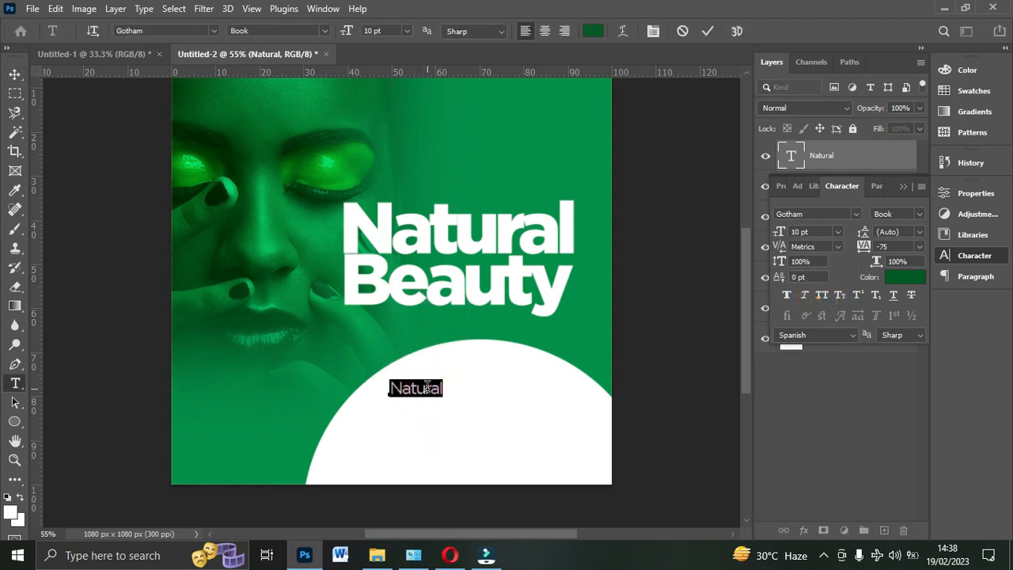
type("God has bless our")
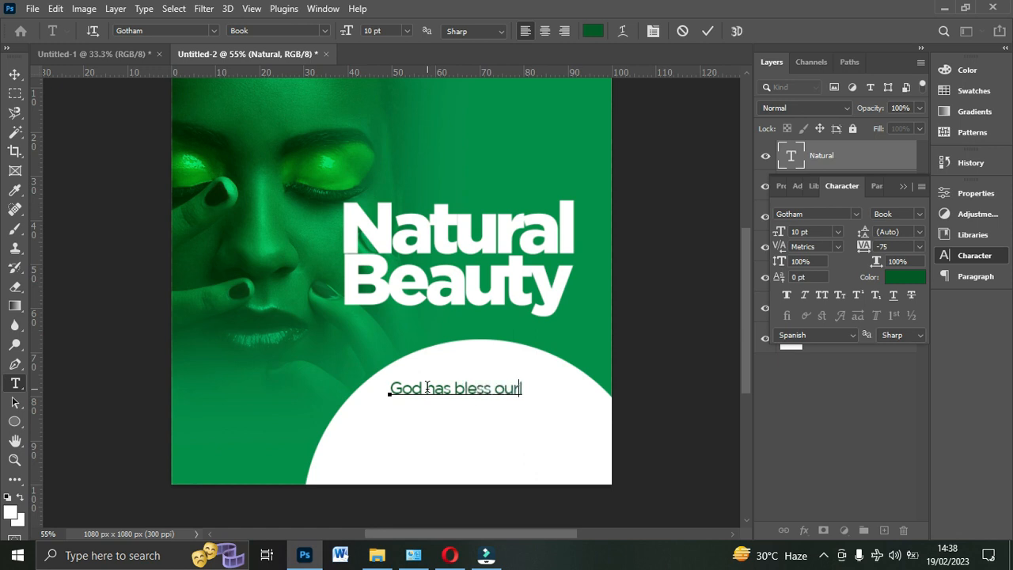
type("ladies")
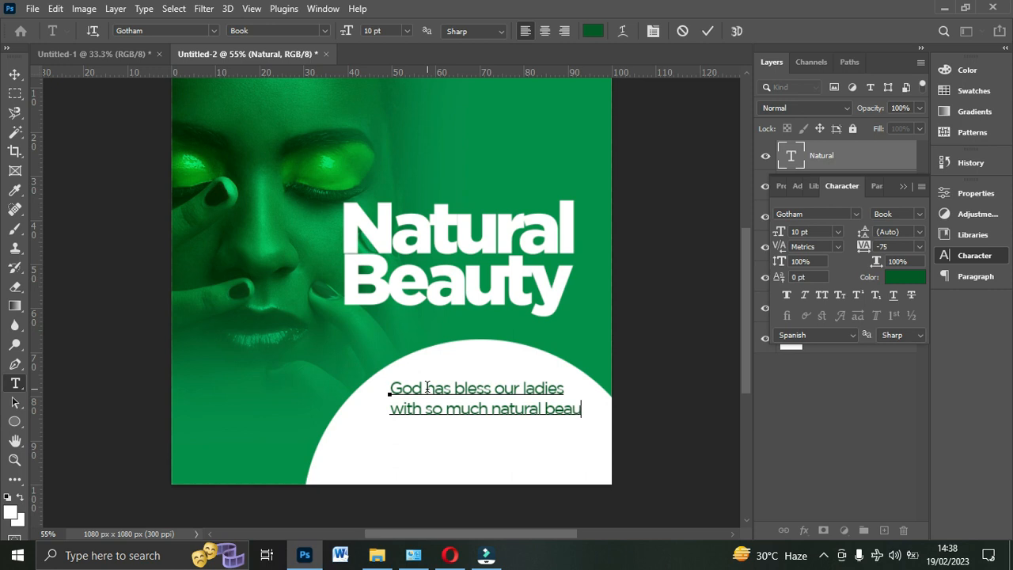
key("Left")
key("Delete")
key("Delete")
key("Delete")
left_click(707, 31)
Shift the two-line tagline slightly left and down to centre it within the white circle, and deselect it.
key("v")
left_click_drag(522, 400, 517, 410)
left_click(705, 277)
scroll(678, 266, "up", 1)
scroll(477, 220, "up", 2)
scroll(493, 201, "down", 2)
scroll(666, 191, "up", 1)
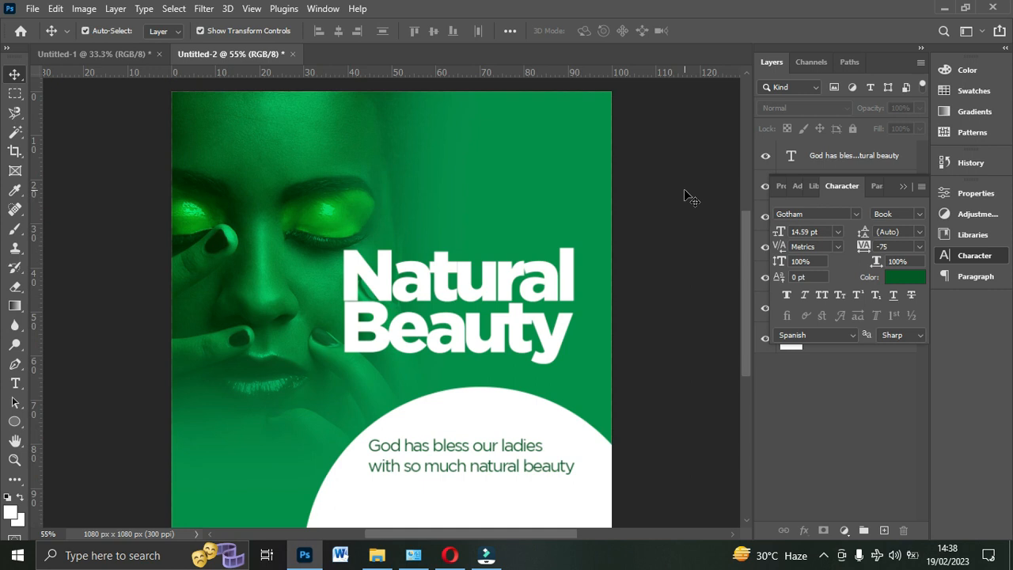
scroll(685, 194, "down", 1)
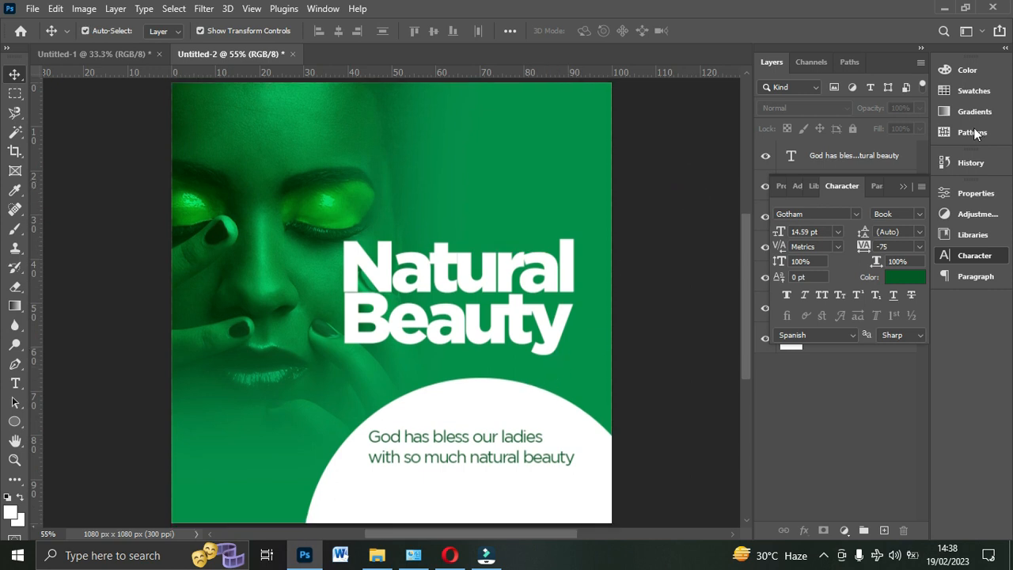
Hide the character settings and review the woman photo layer within the full layer stack.
left_click(301, 188)
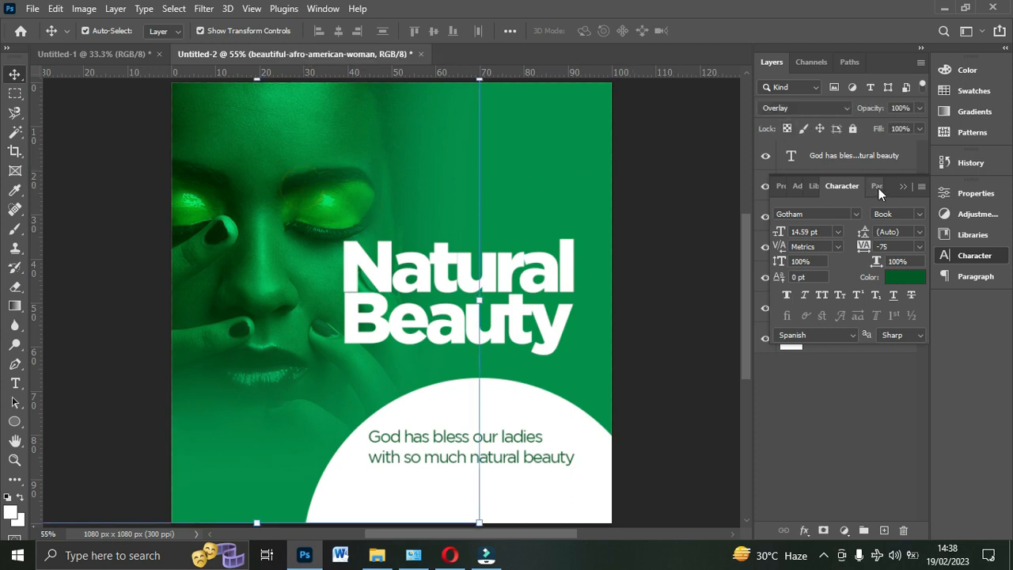
left_click(901, 189)
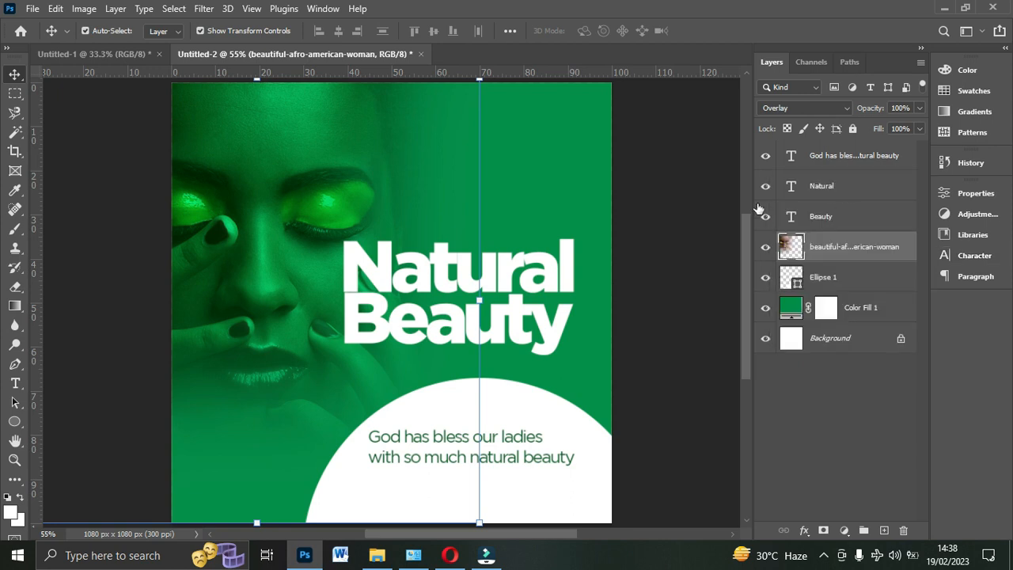
left_click(695, 220)
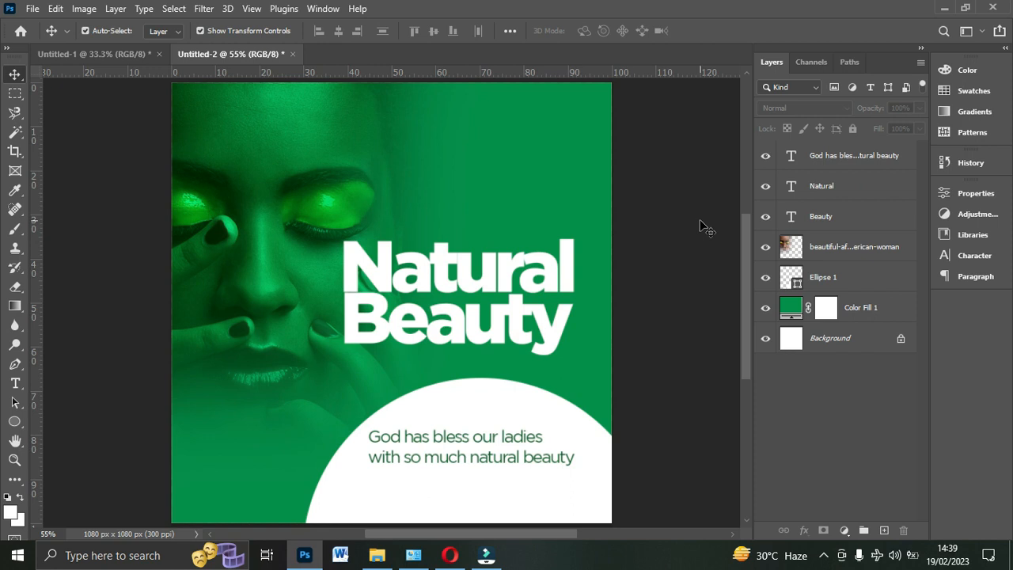
left_click(375, 185)
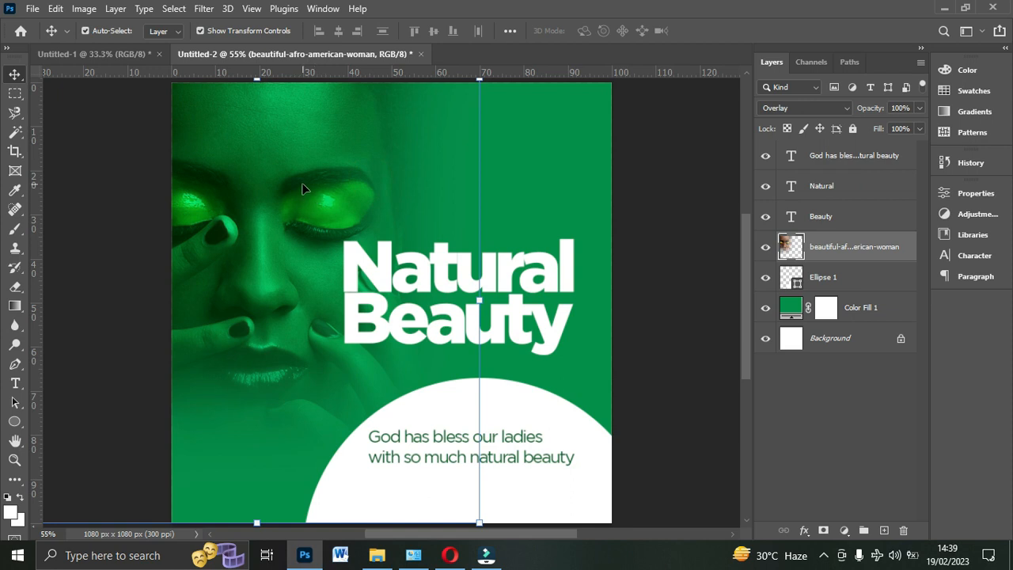
left_click(673, 267)
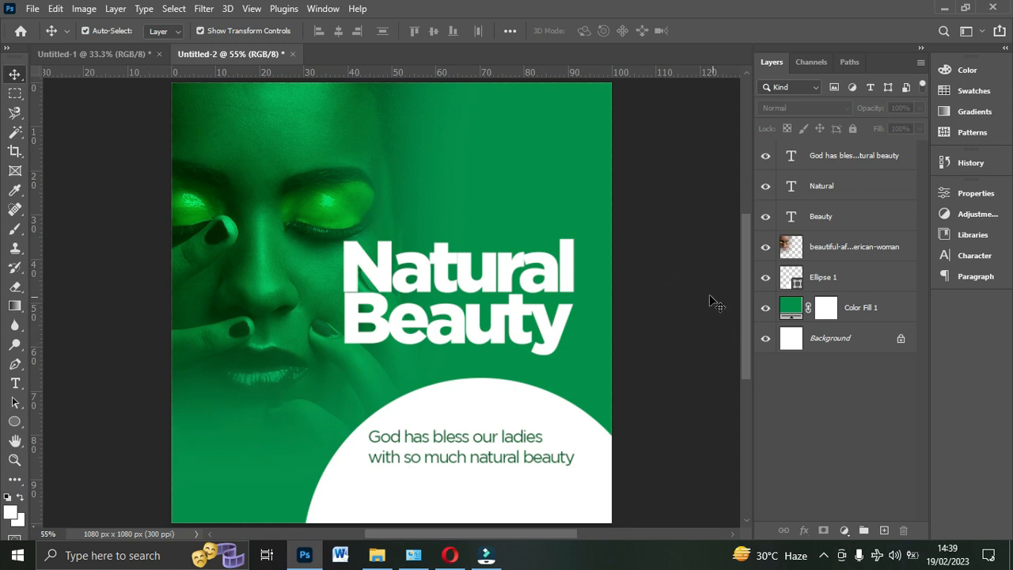